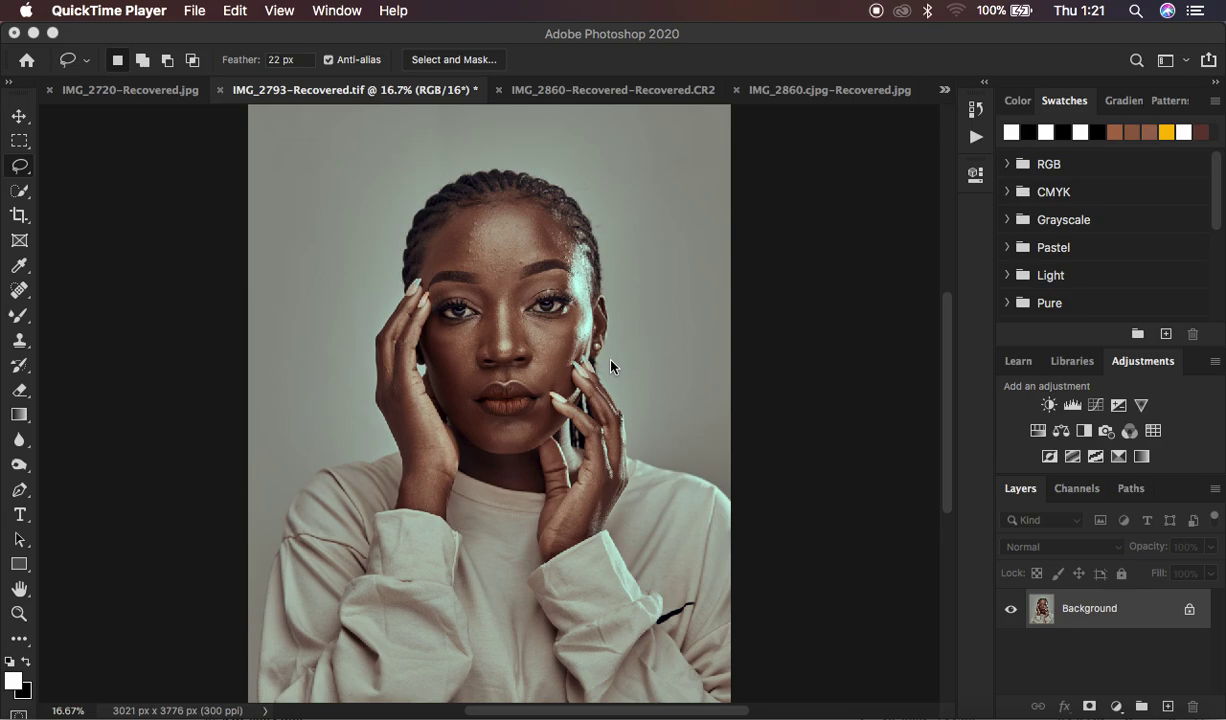
Show the list of recorded actions and create a new action set named SKIN RETOUCHING.
click(818, 292)
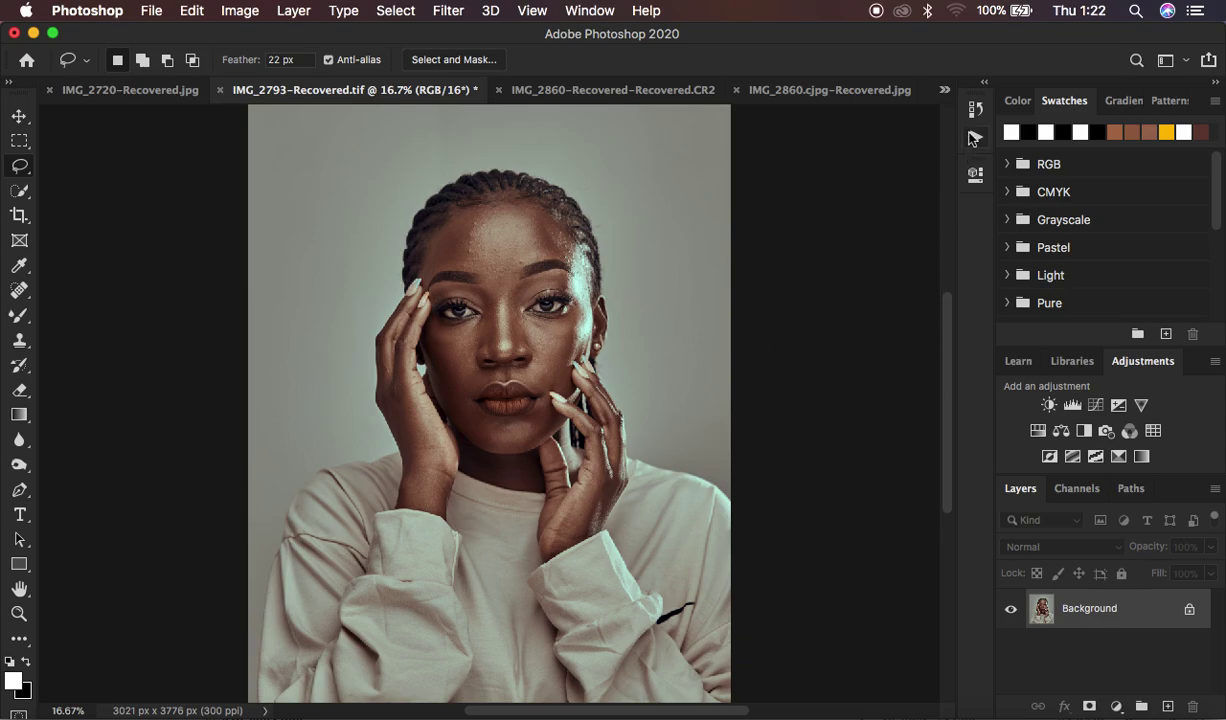
click(581, 12)
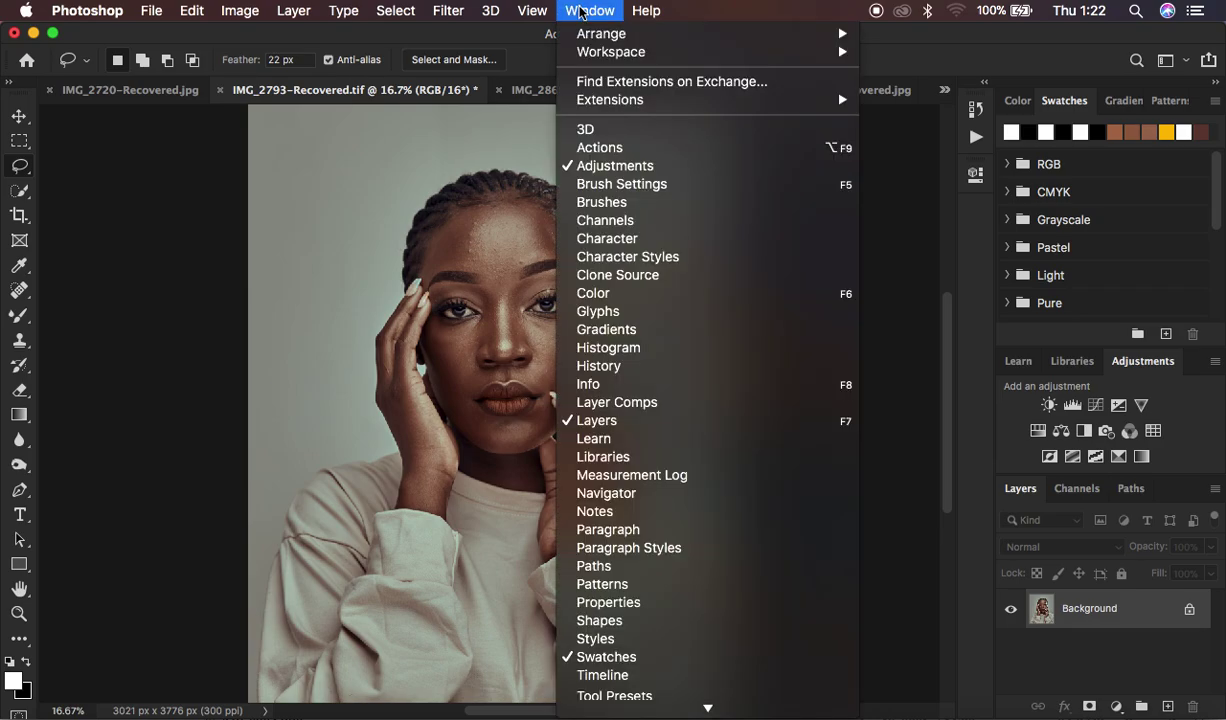
click(613, 148)
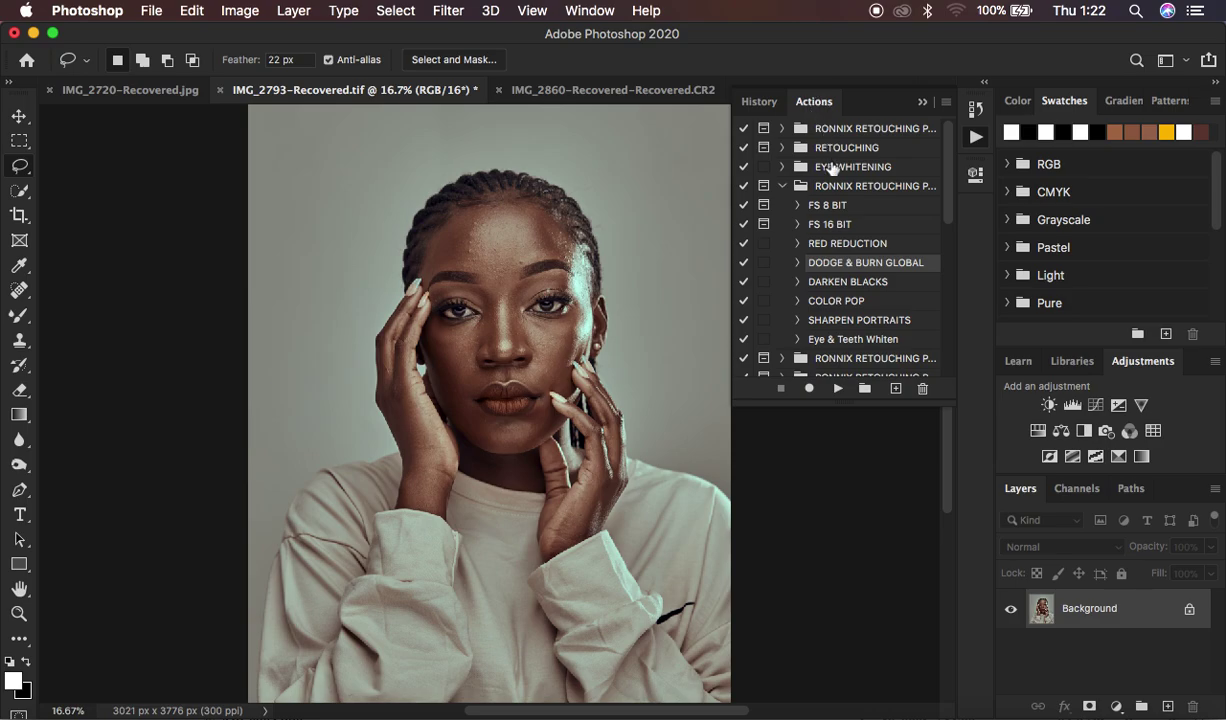
click(864, 390)
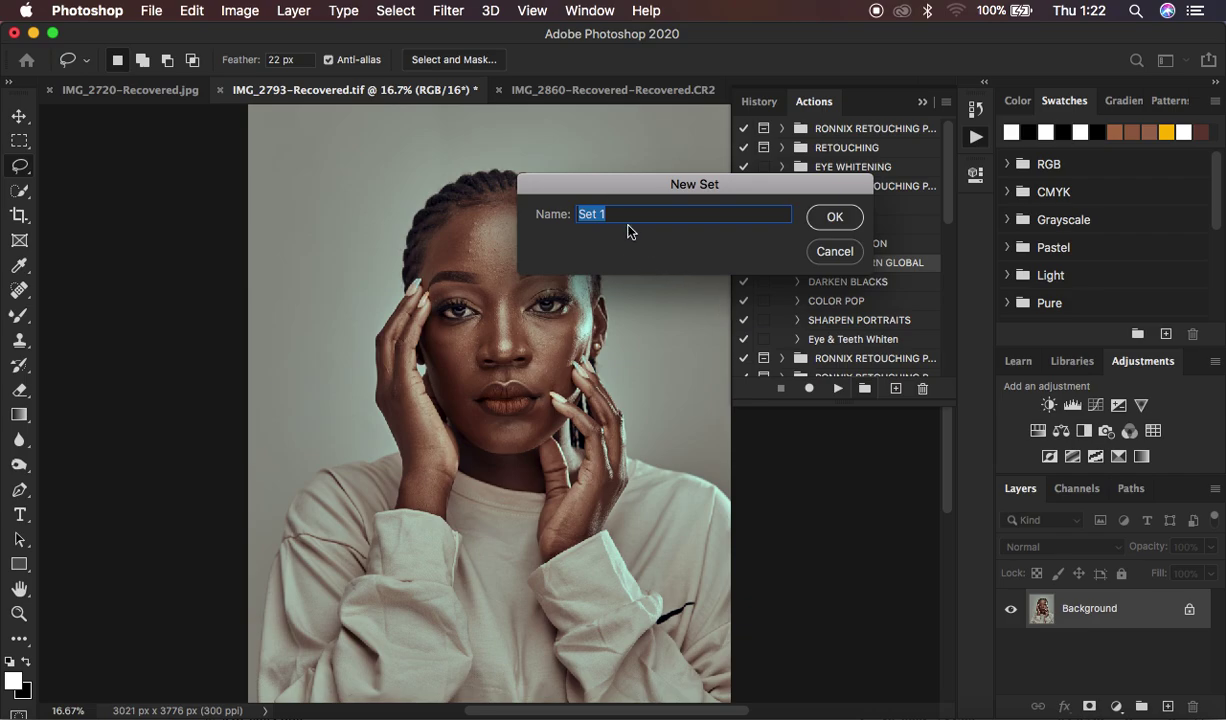
text(SKIN RETOUCHING)
click(834, 217)
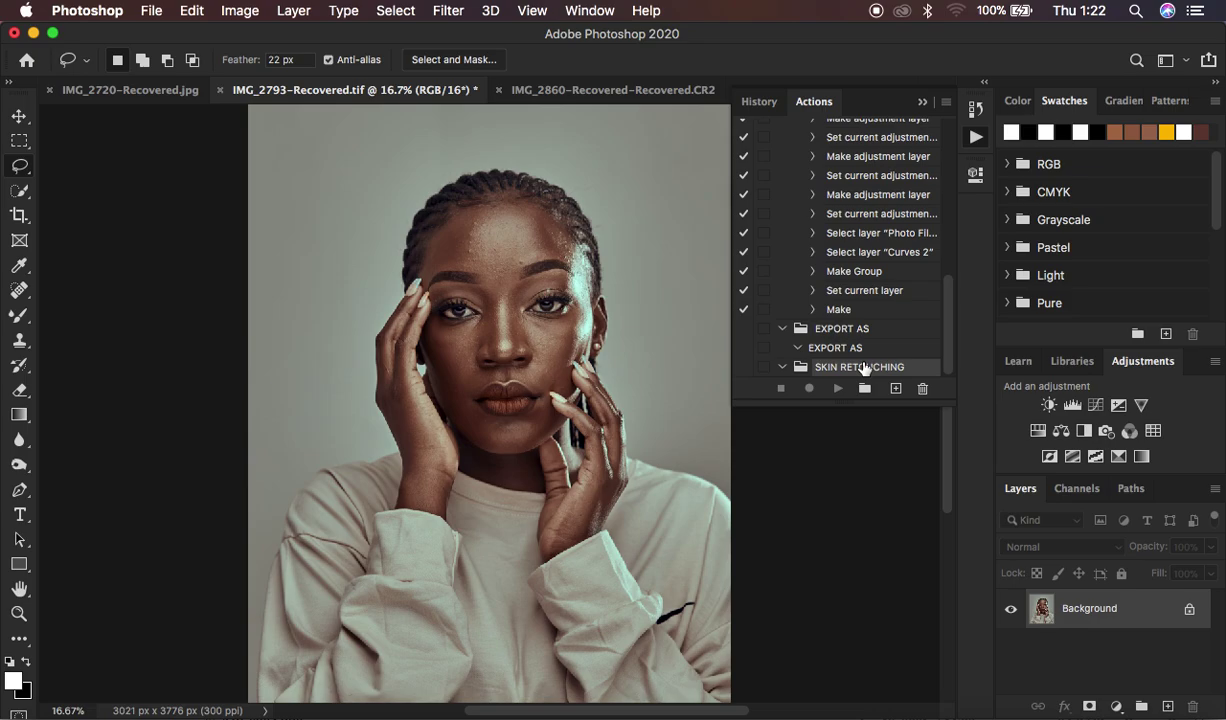
Create an action named "freq sep 16 bit" in the SKIN RETOUCHING set and start recording it.
click(894, 389)
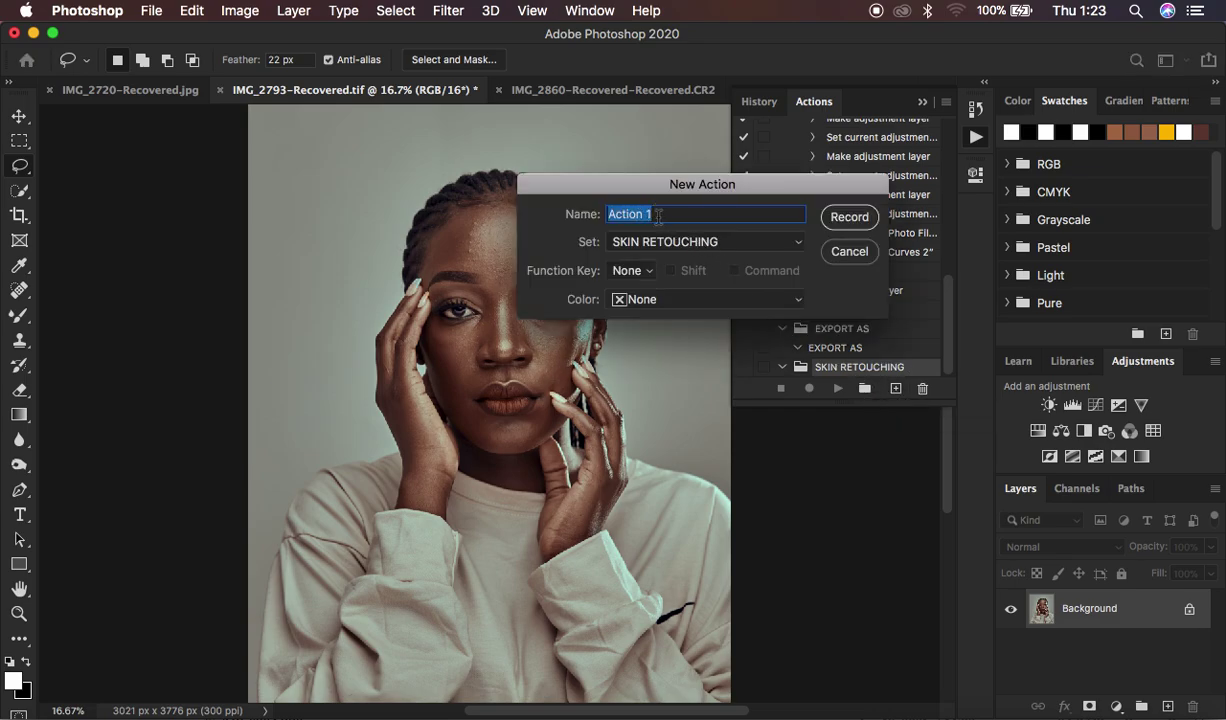
text(freq sep 16)
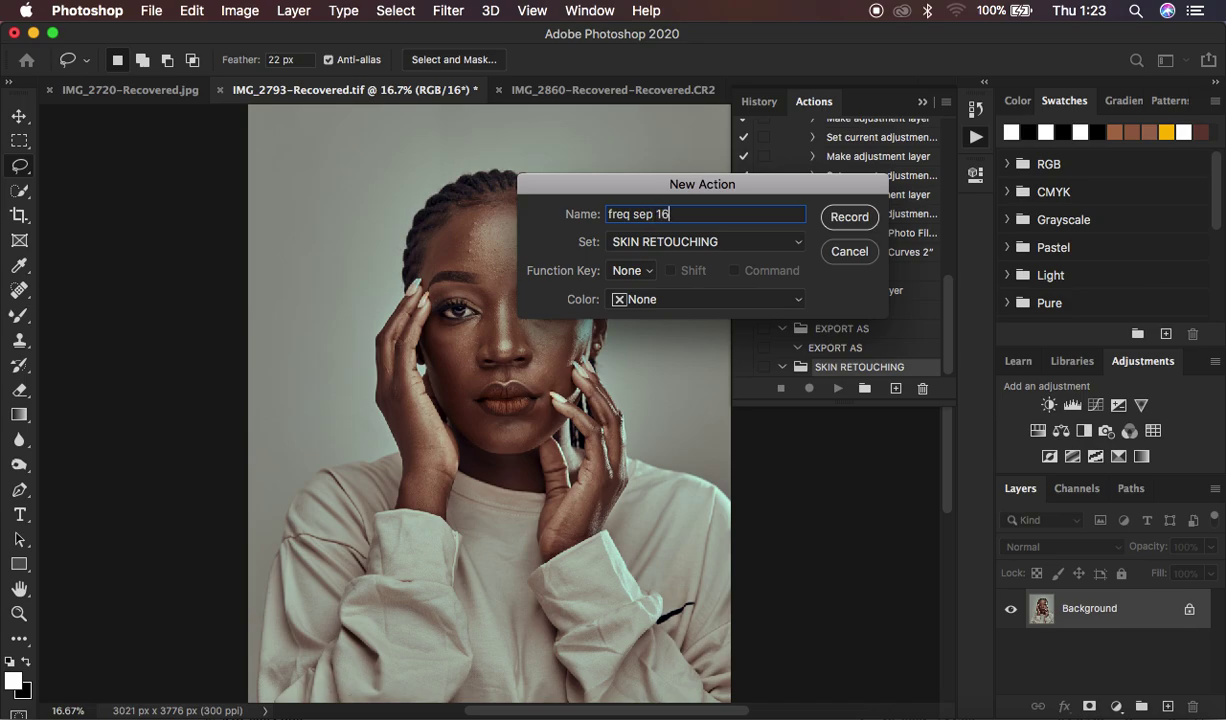
text( bit)
click(849, 216)
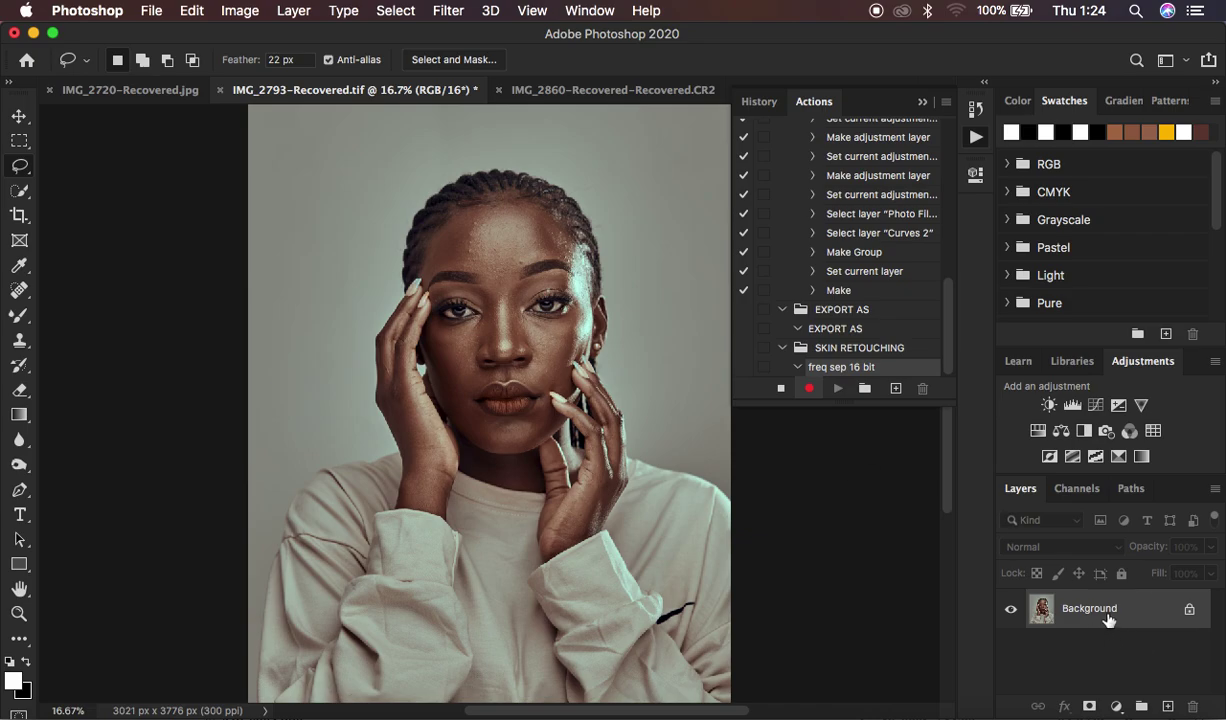
Duplicate the Background layer twice to get two copies above it.
drag(1108, 618, 1108, 612)
key(super+j)
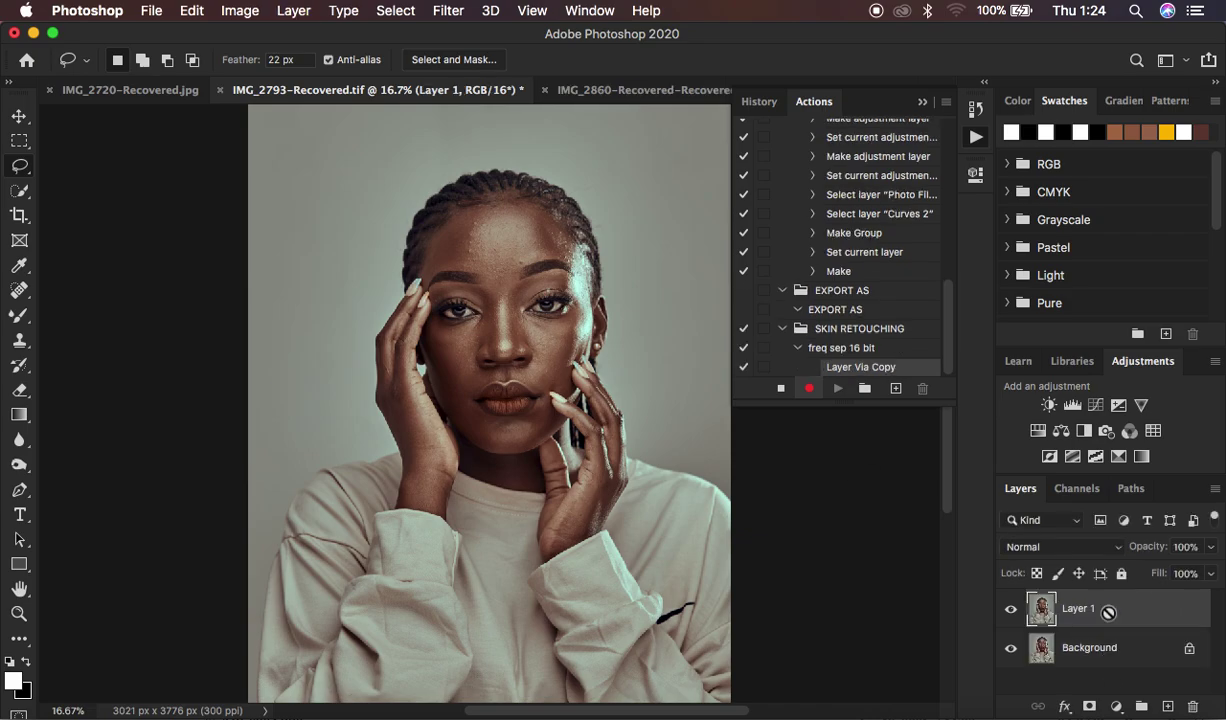
key(super+j)
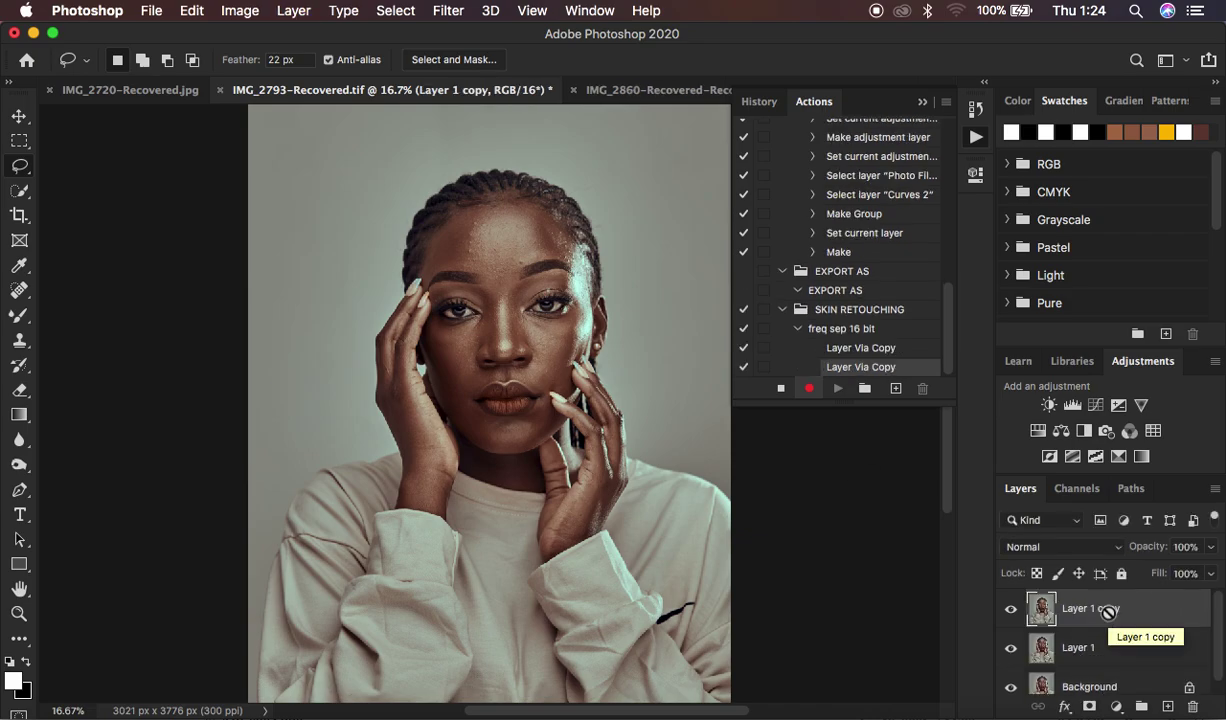
Rename the lower layer copy LOW FREQ and the upper copy HIGH FREQ.
double_click(1072, 648)
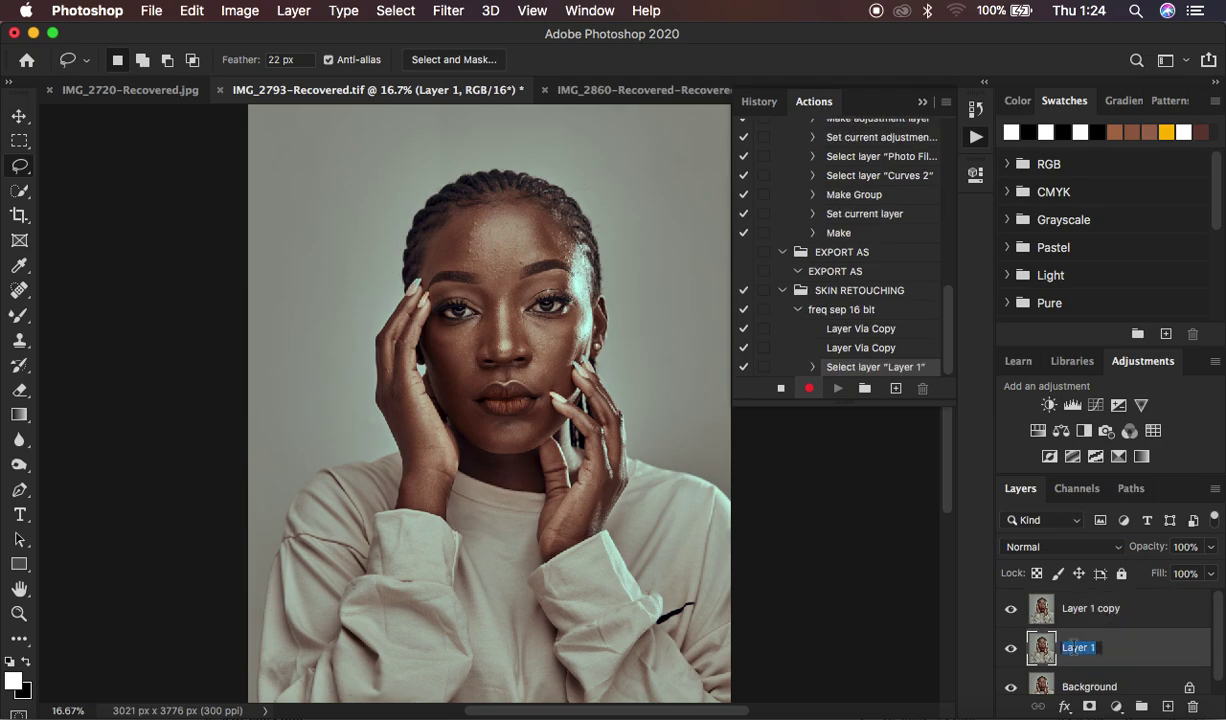
text(LOW FREQ)
key(Return)
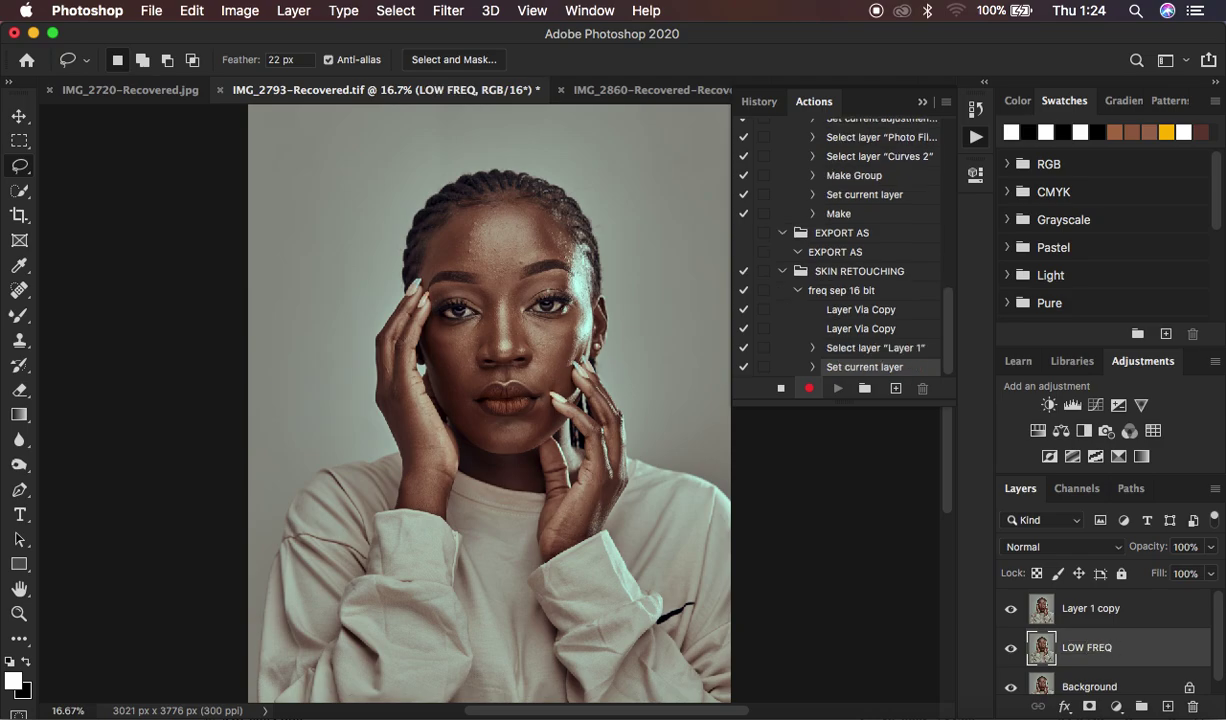
double_click(1078, 607)
text(FR)
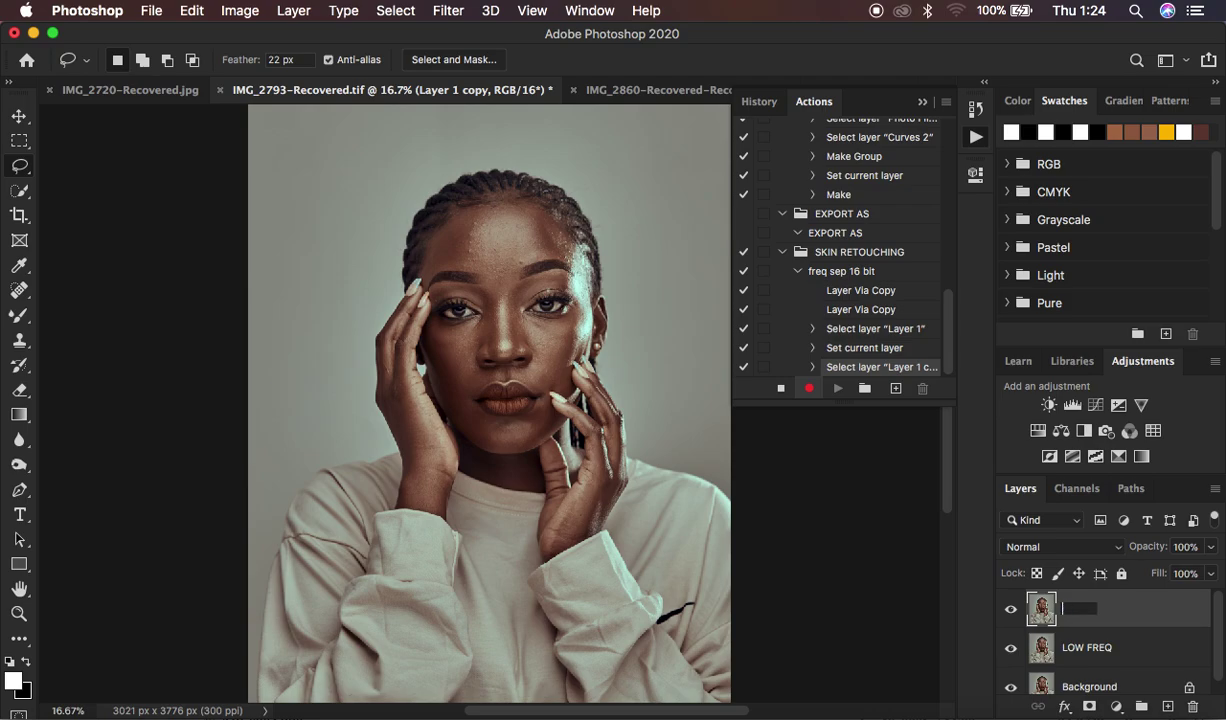
text(FREQ)
key(Return)
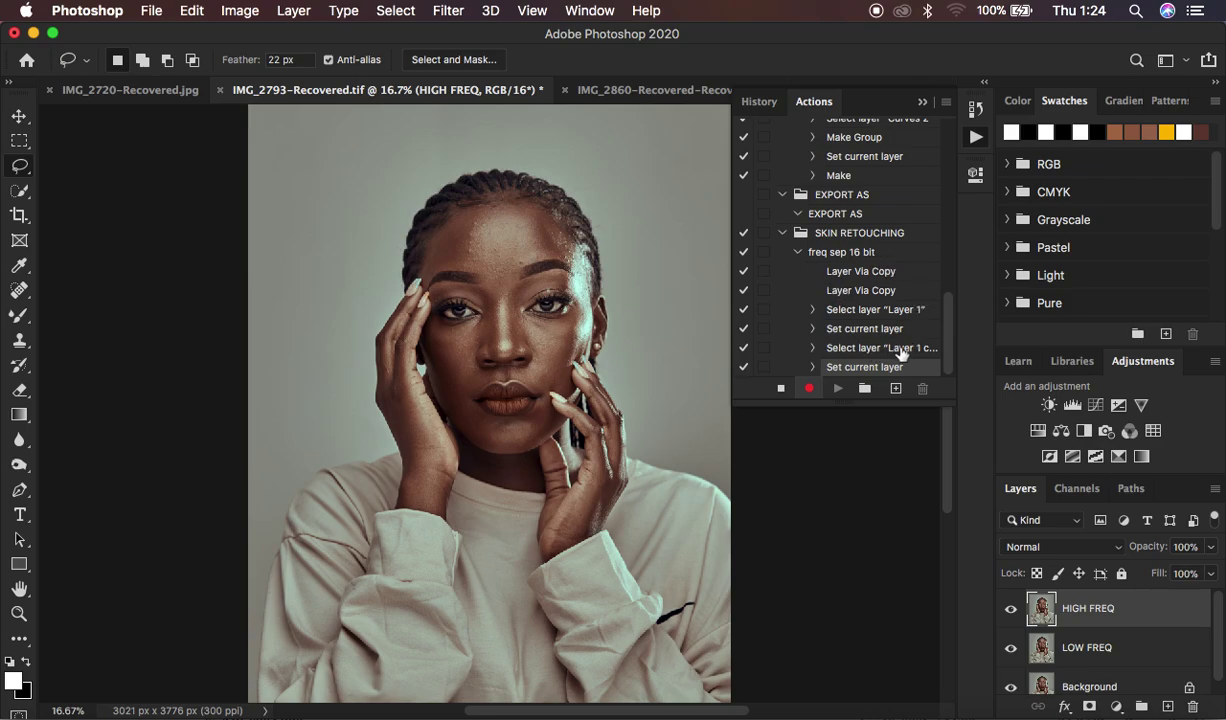
Hide the HIGH FREQ layer and apply a Gaussian Blur with a 5.0-pixel radius to the LOW FREQ layer.
click(1011, 609)
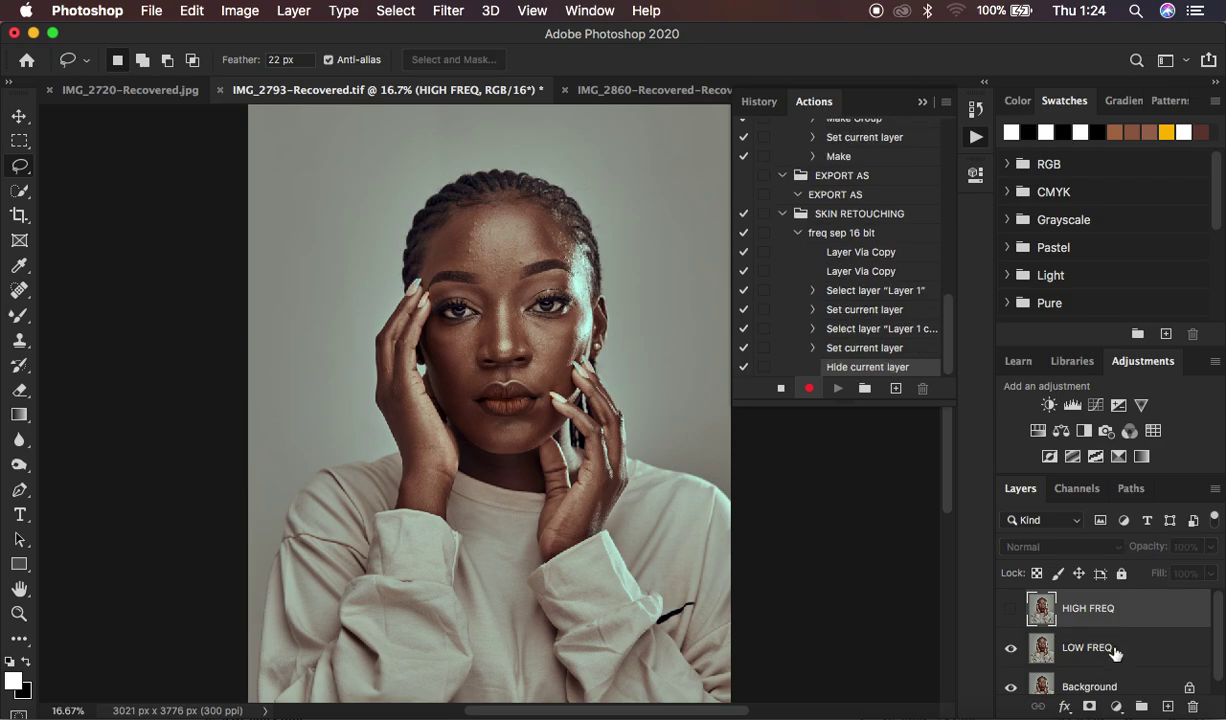
click(1115, 653)
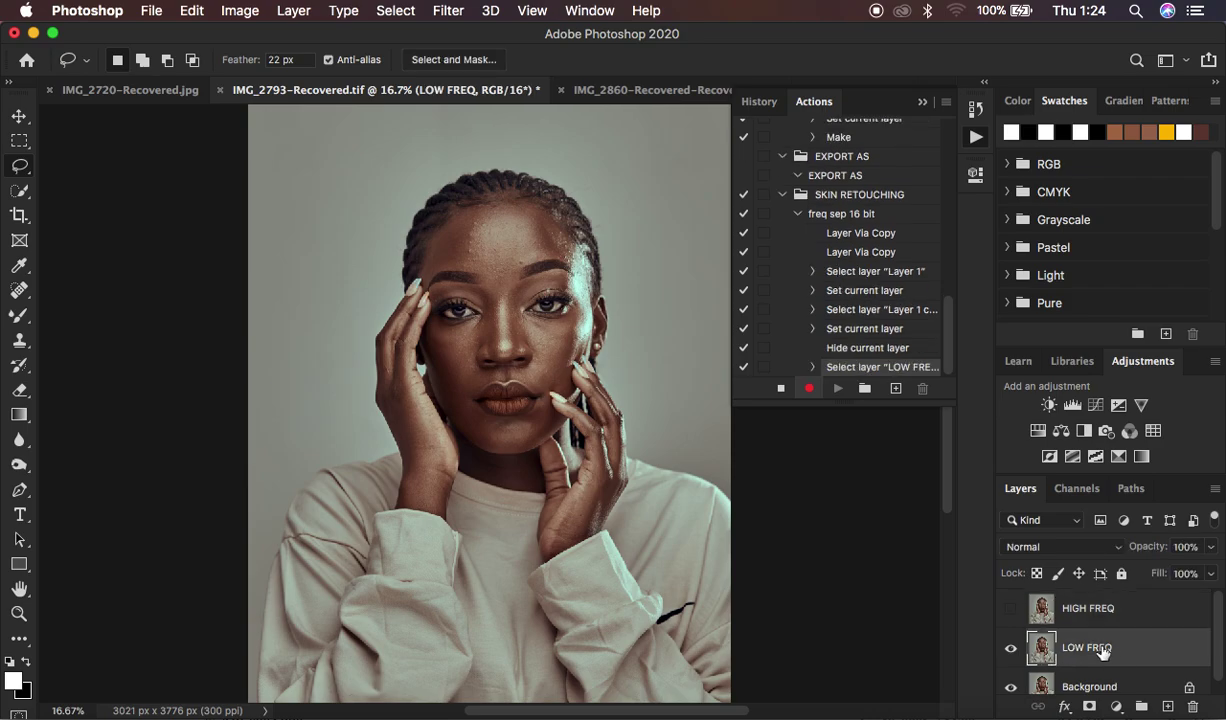
click(448, 11)
mouse_move(515, 244)
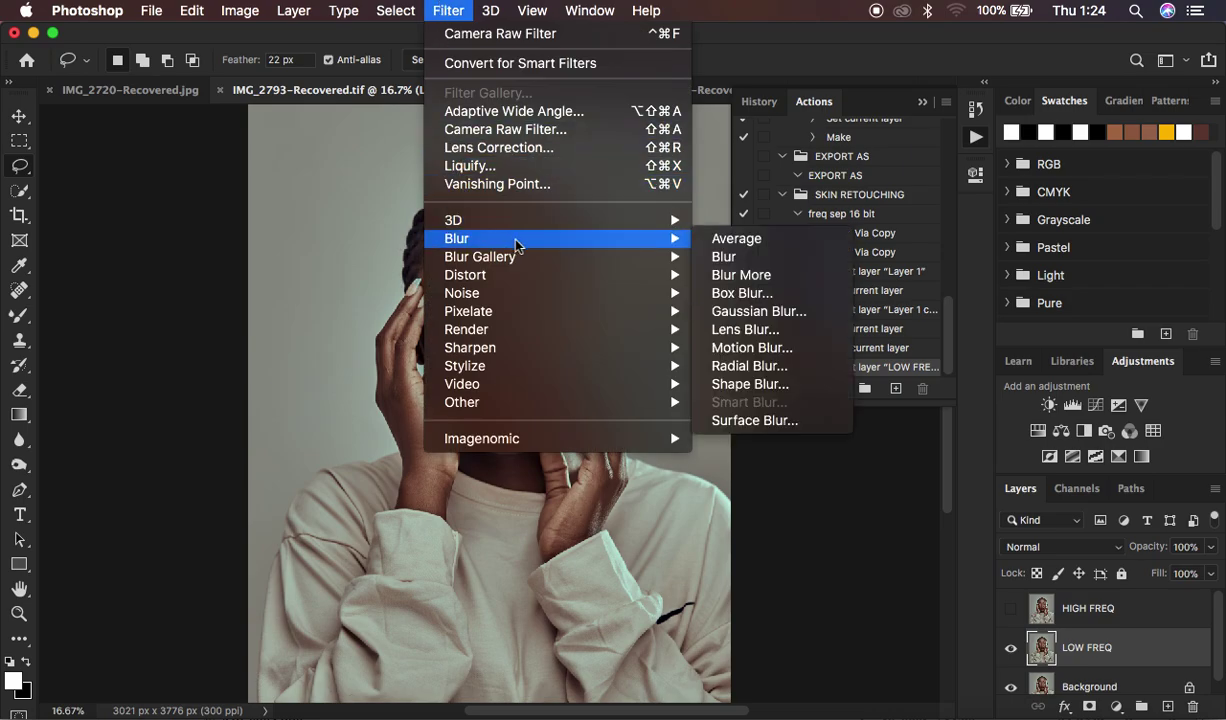
click(771, 316)
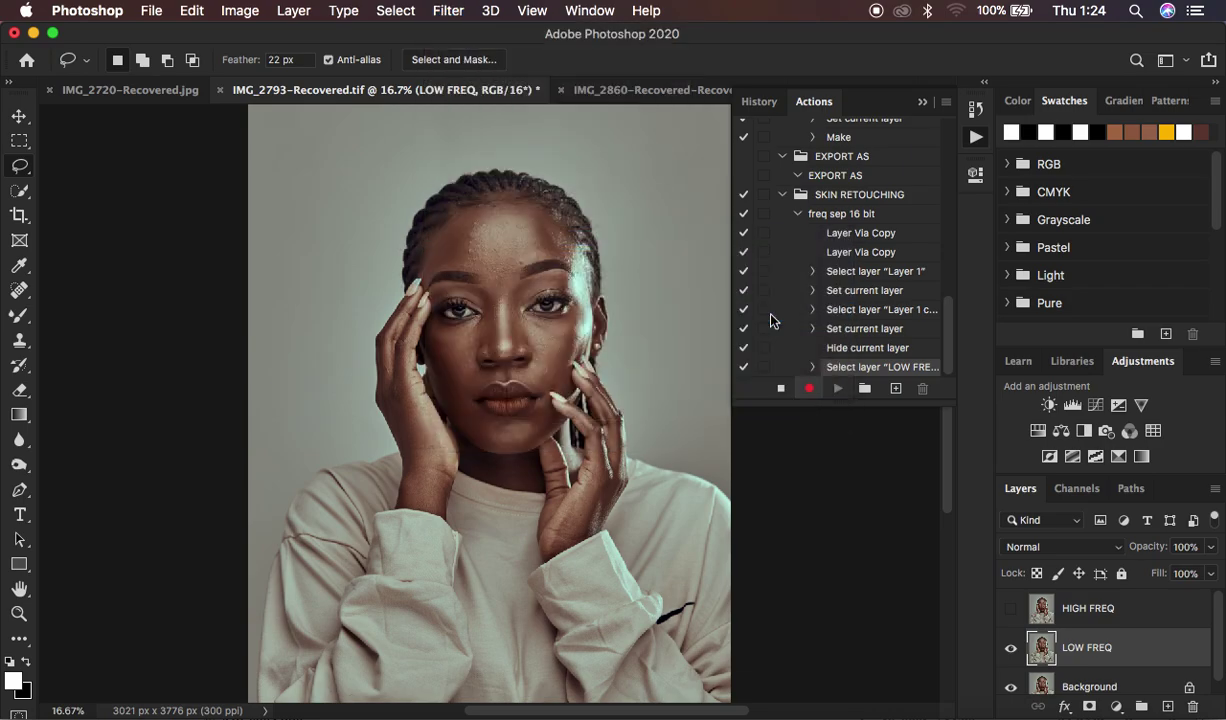
drag(829, 137, 1057, 95)
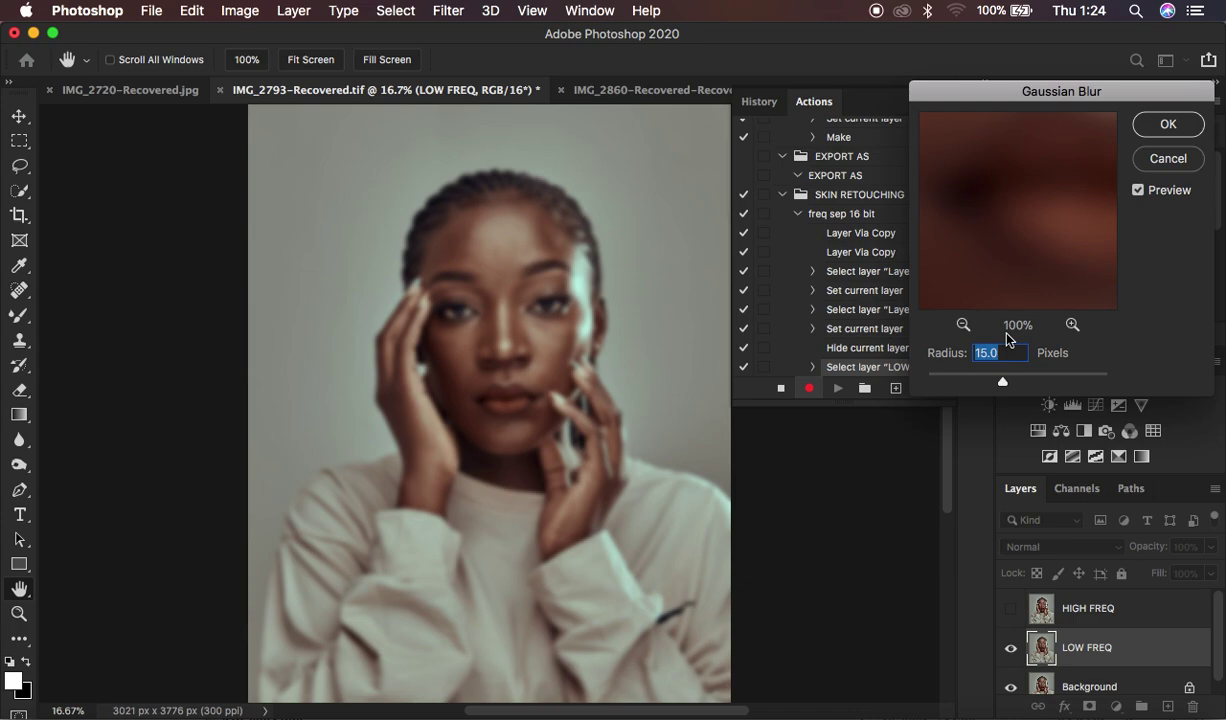
drag(1002, 380, 964, 381)
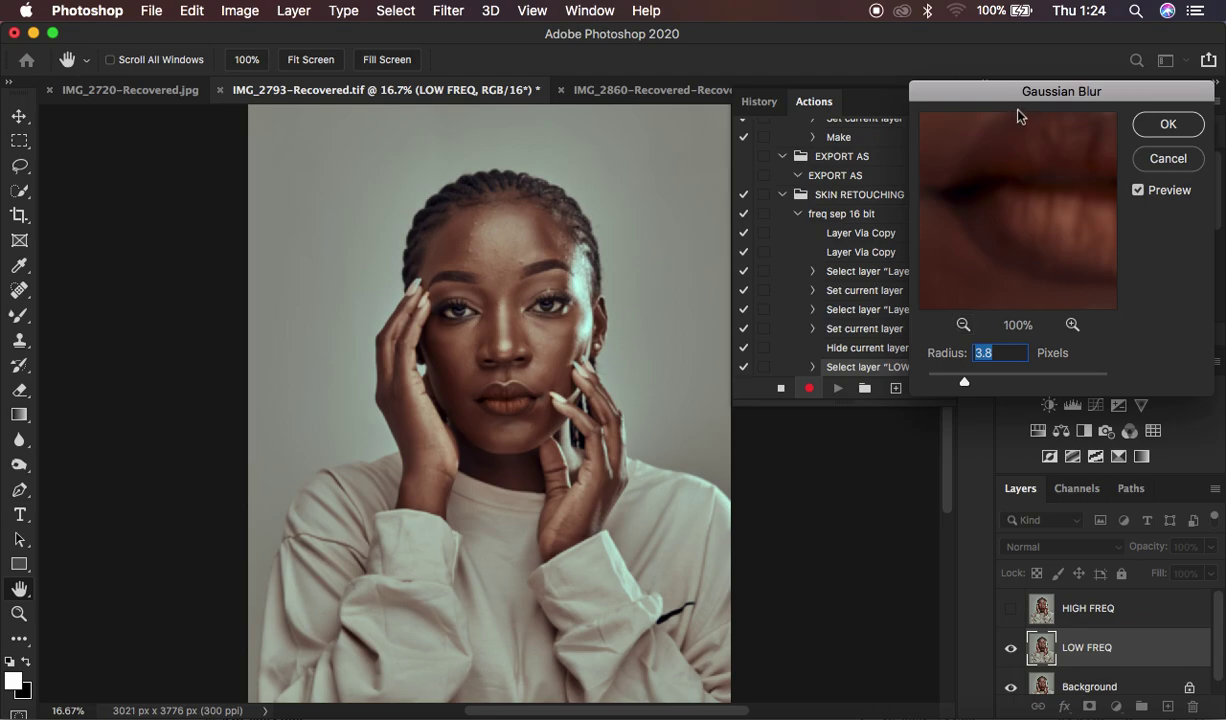
drag(1004, 91, 897, 72)
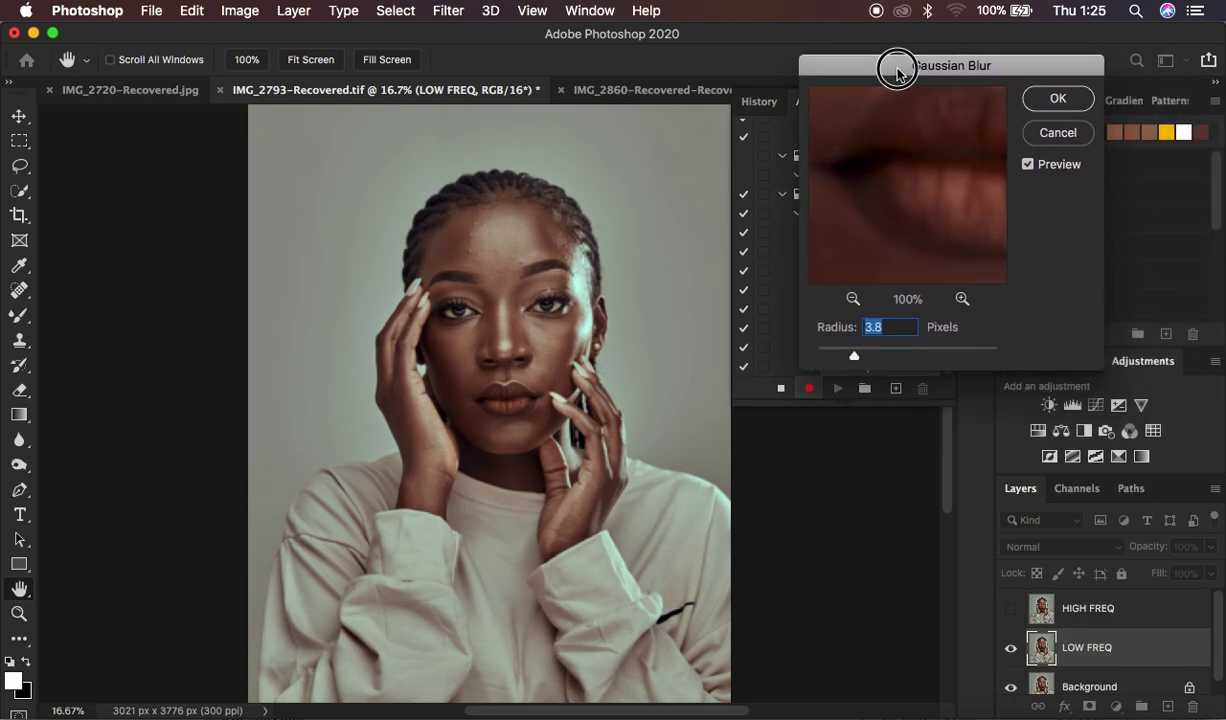
click(853, 299)
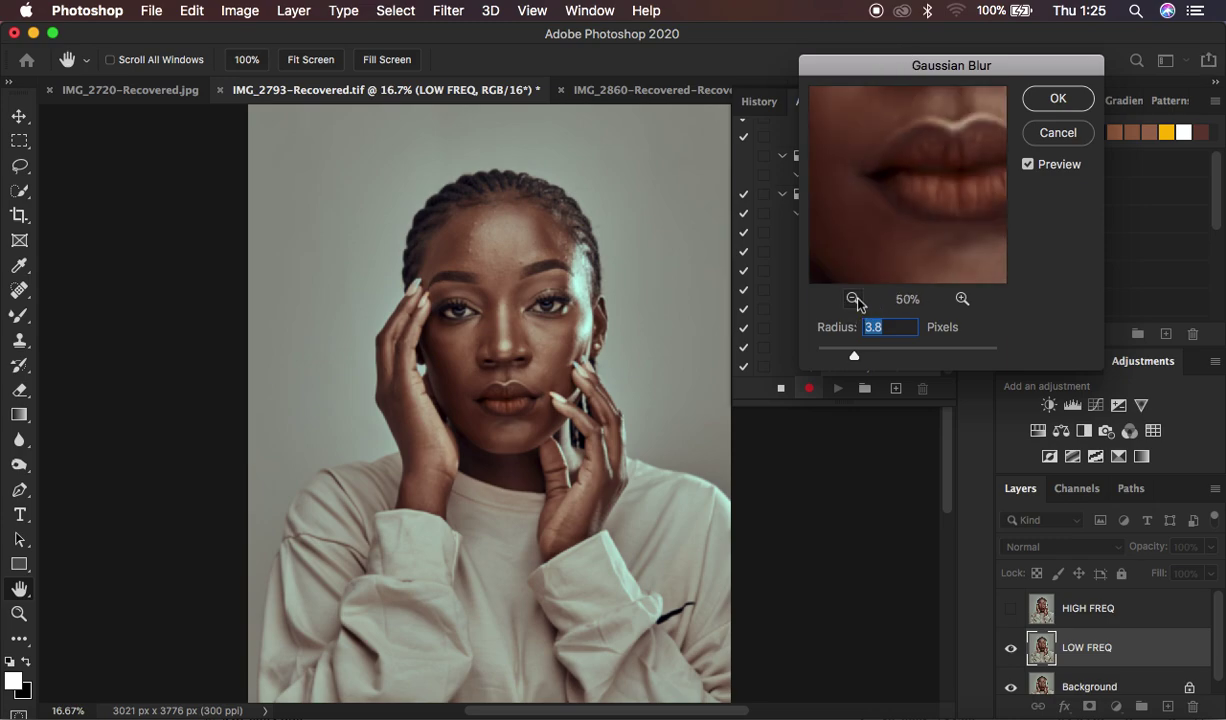
drag(928, 140, 893, 318)
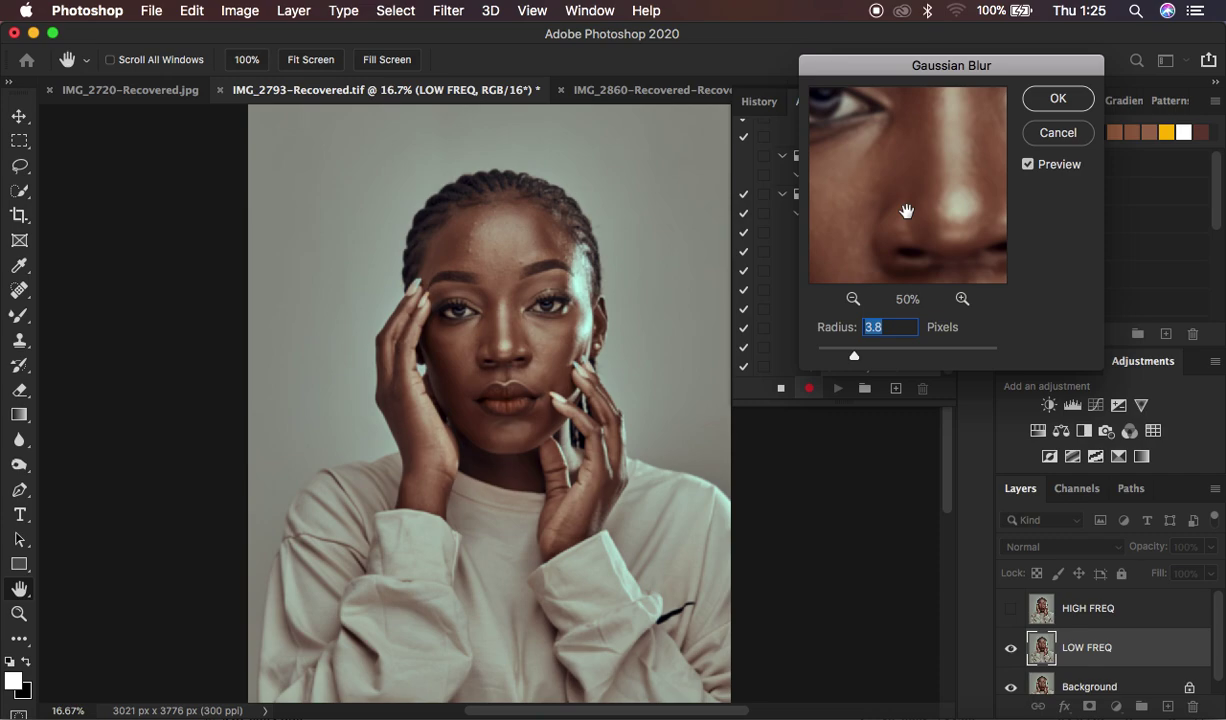
drag(854, 356, 866, 356)
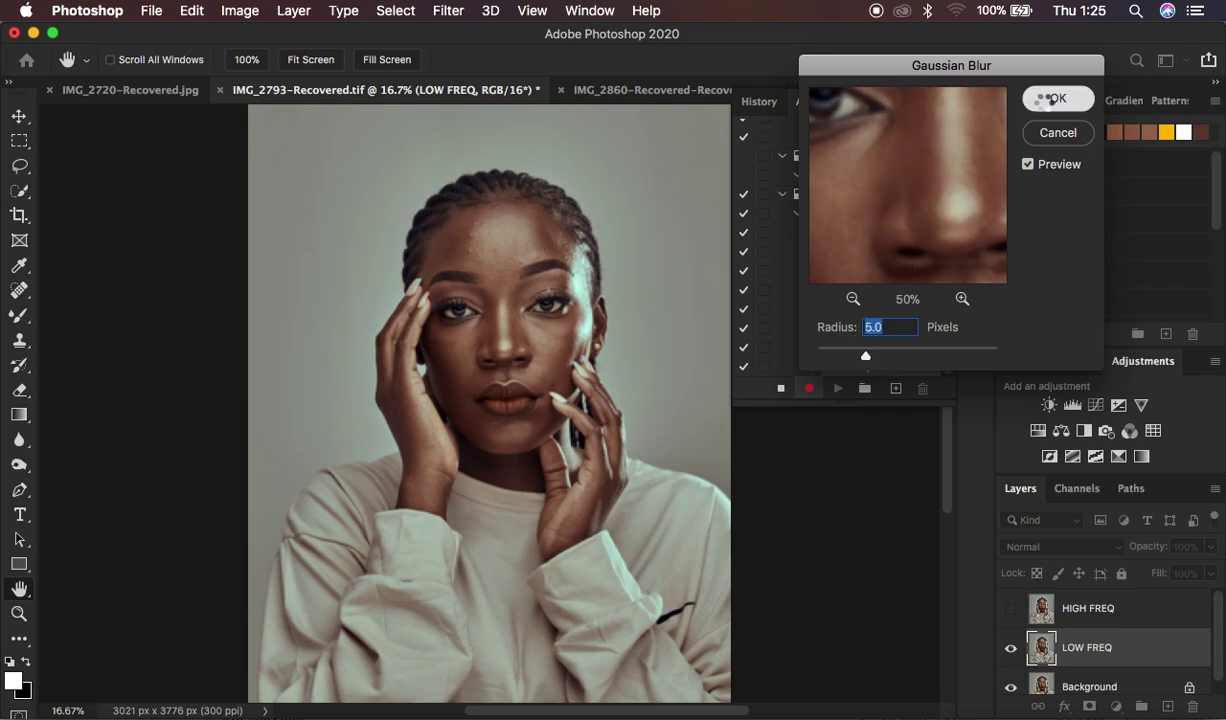
click(1045, 104)
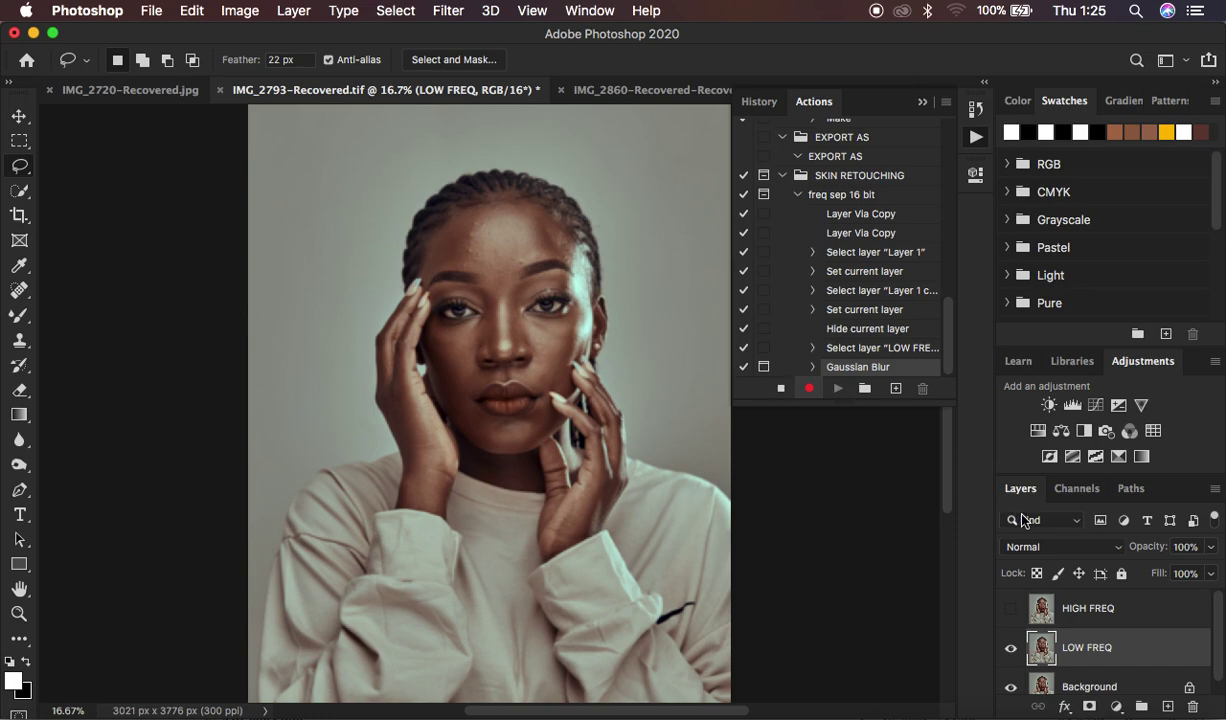
Show the HIGH FREQ layer and start Apply Image on it with LOW FREQ as source layer and the RGB channel.
click(1110, 614)
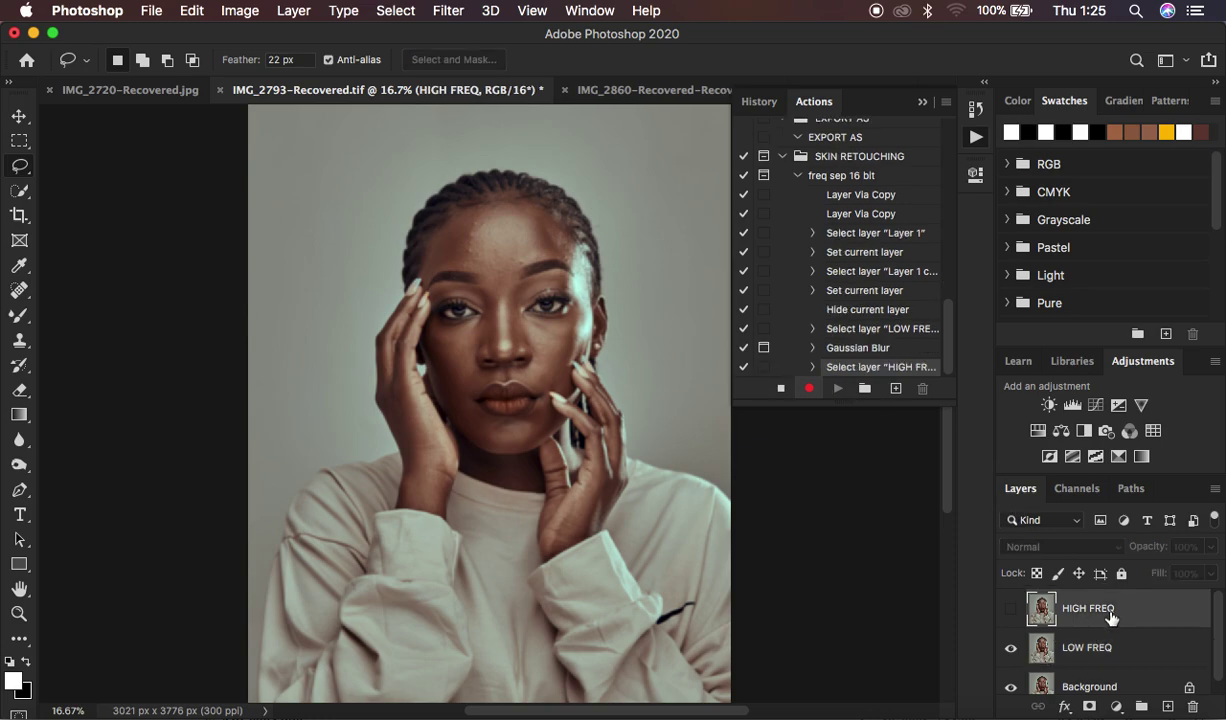
click(1011, 609)
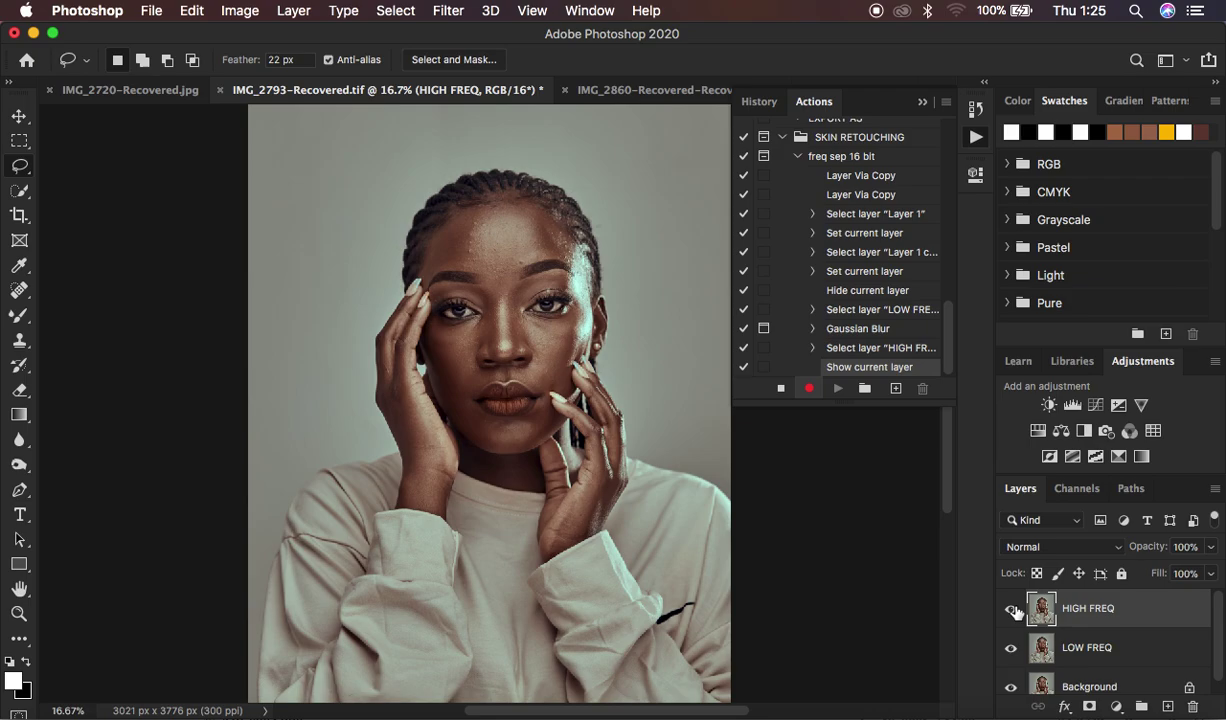
click(230, 10)
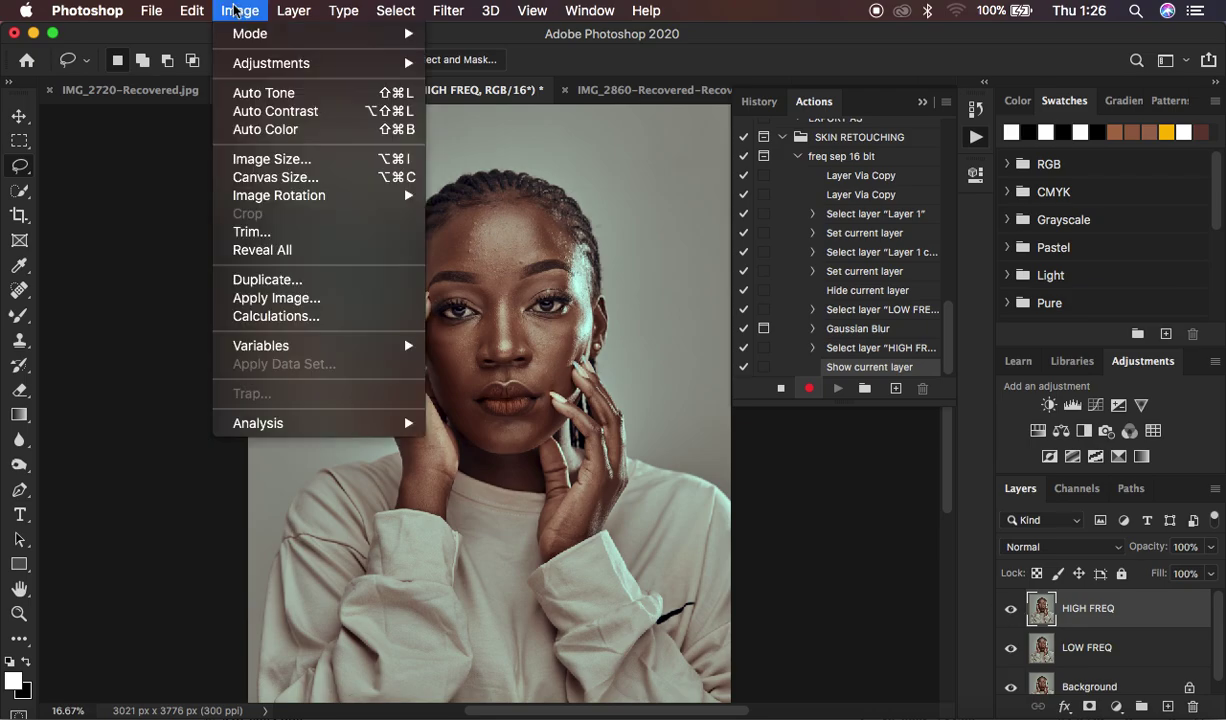
click(287, 300)
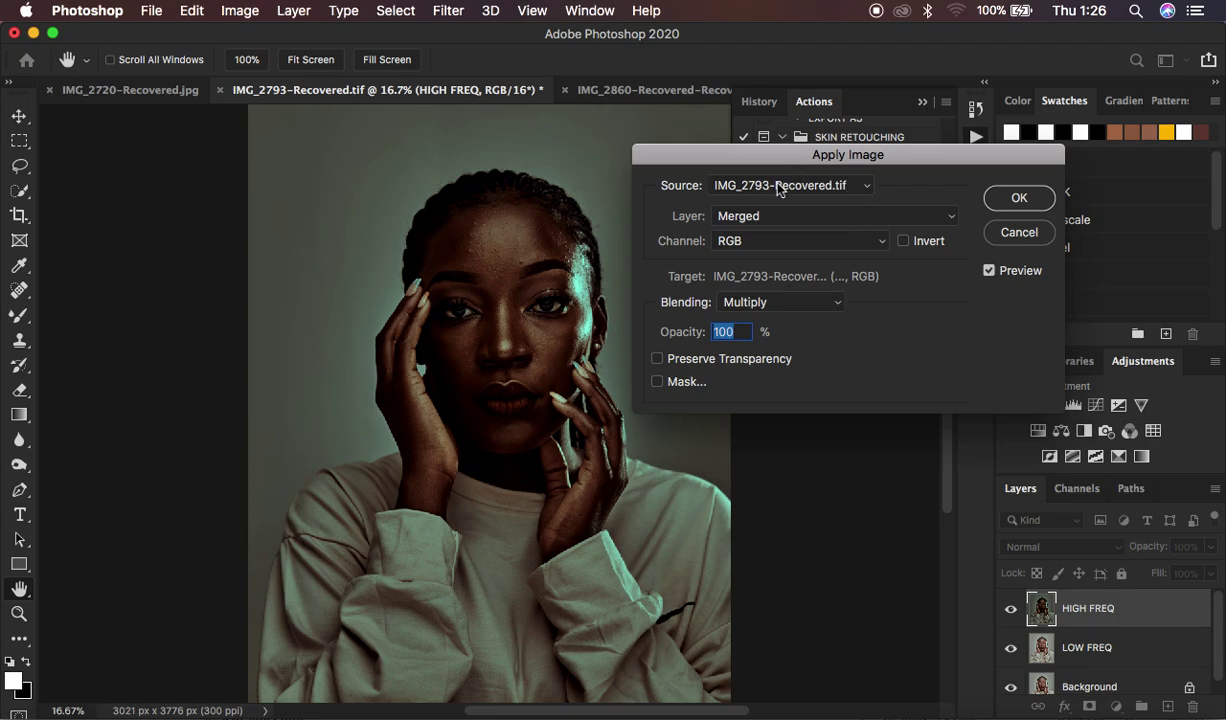
drag(853, 153, 832, 117)
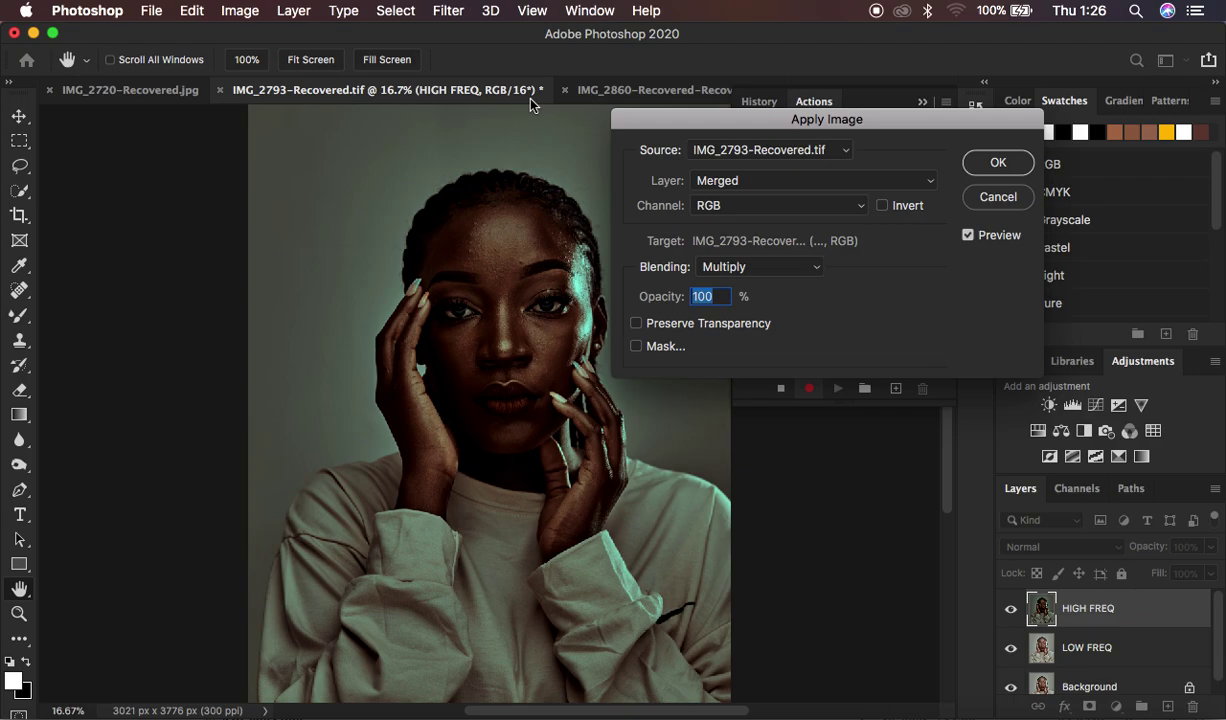
click(735, 181)
click(733, 222)
click(733, 203)
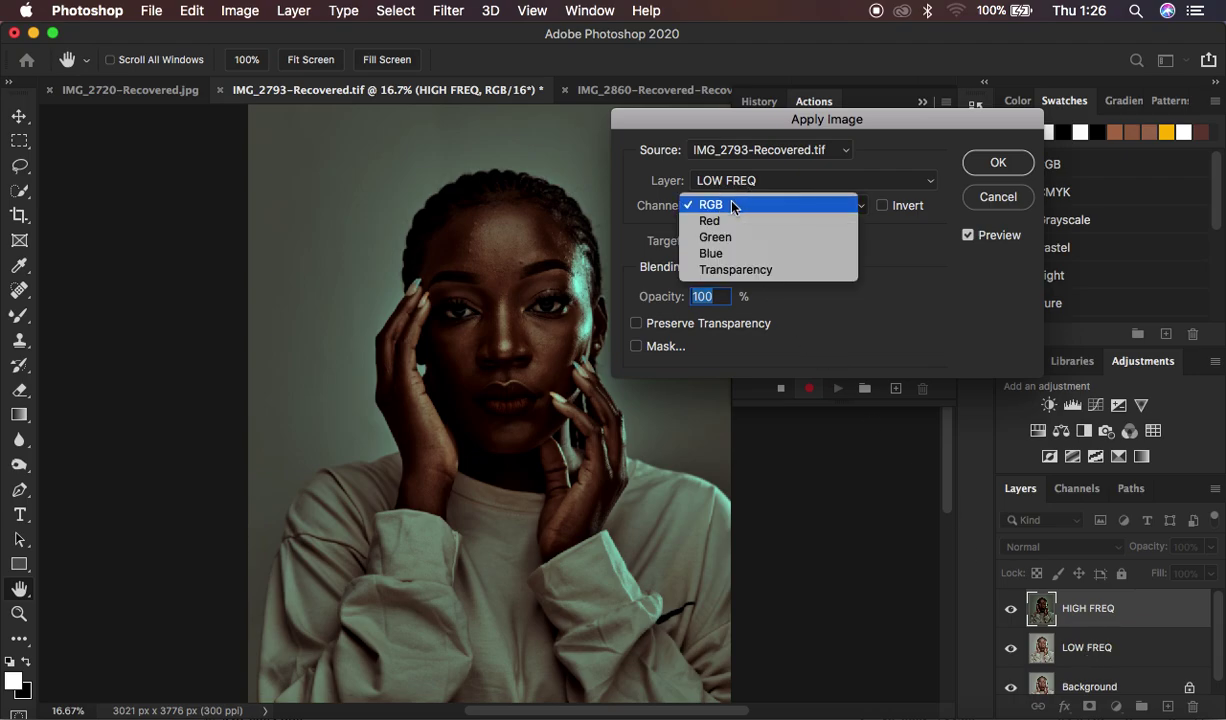
click(733, 205)
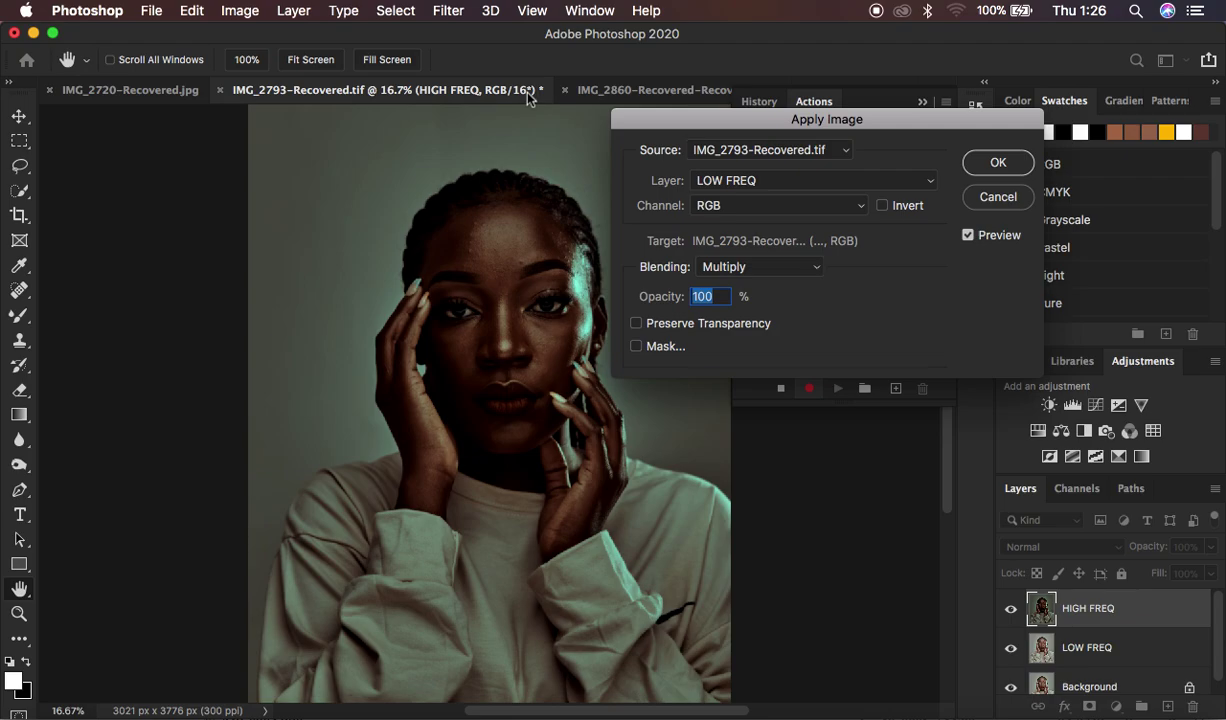
Try Subtract blending in Apply Image for the HIGH FREQ layer and inspect the previewed texture around the face up close.
click(724, 267)
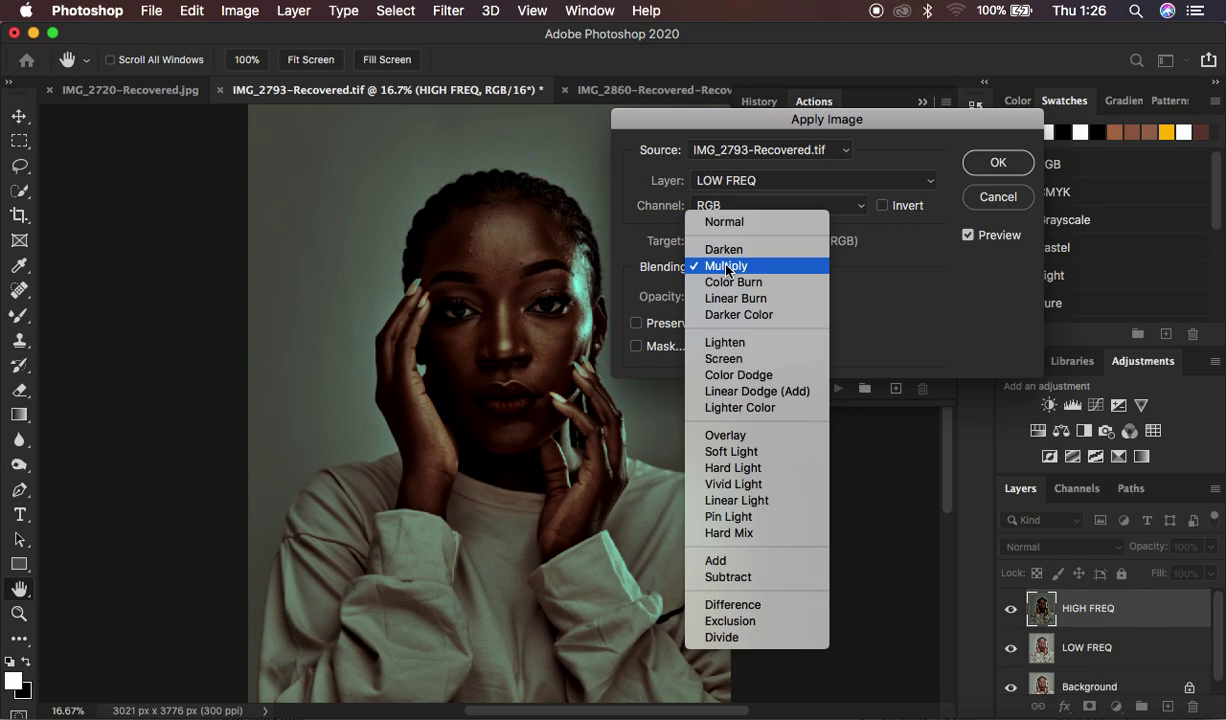
click(747, 578)
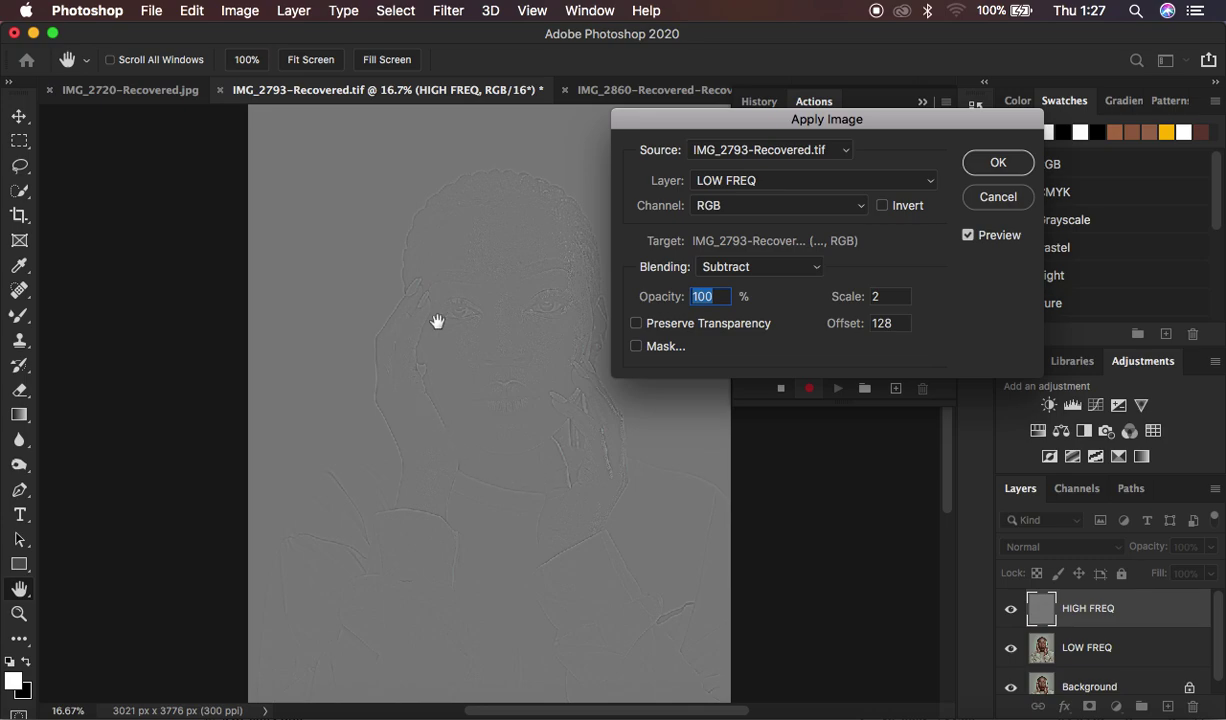
super+click(492, 393)
super+click(492, 393)
super+click(492, 393)
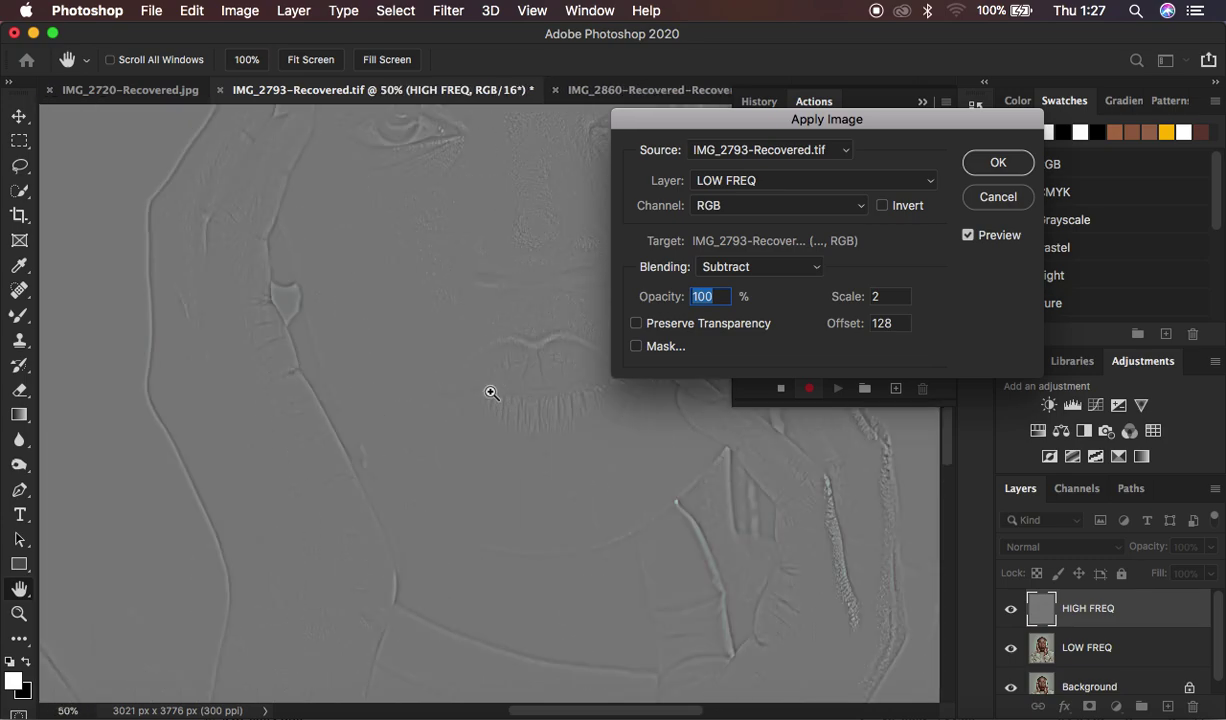
alt+click(492, 393)
alt+click(492, 393)
alt+click(492, 393)
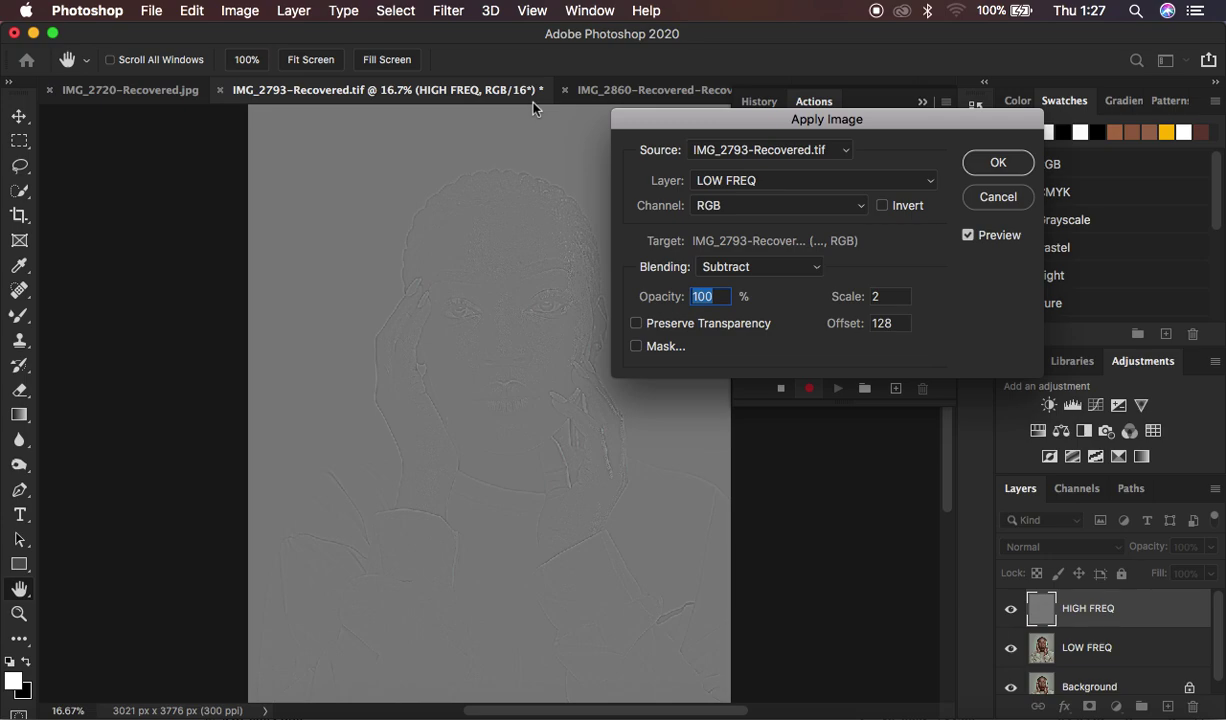
Apply the LOW FREQ layer inverted to HIGH FREQ with Add blending, scale 2 and offset 0.
click(733, 267)
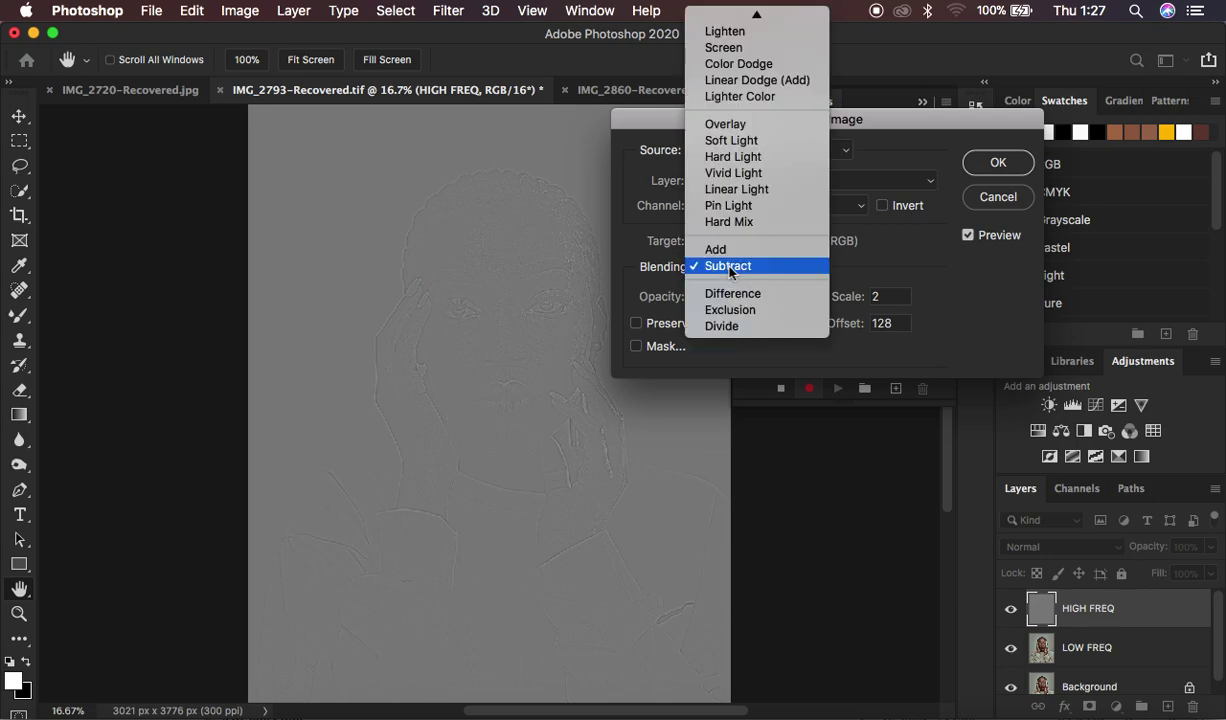
click(717, 250)
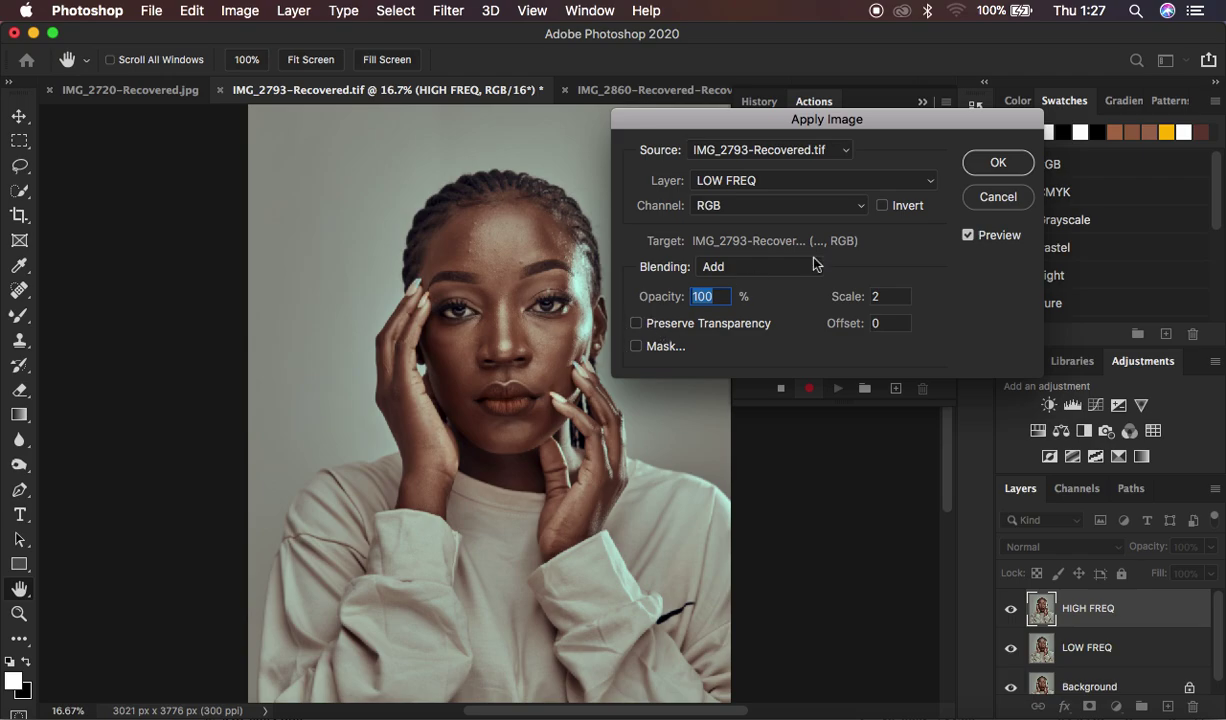
click(883, 206)
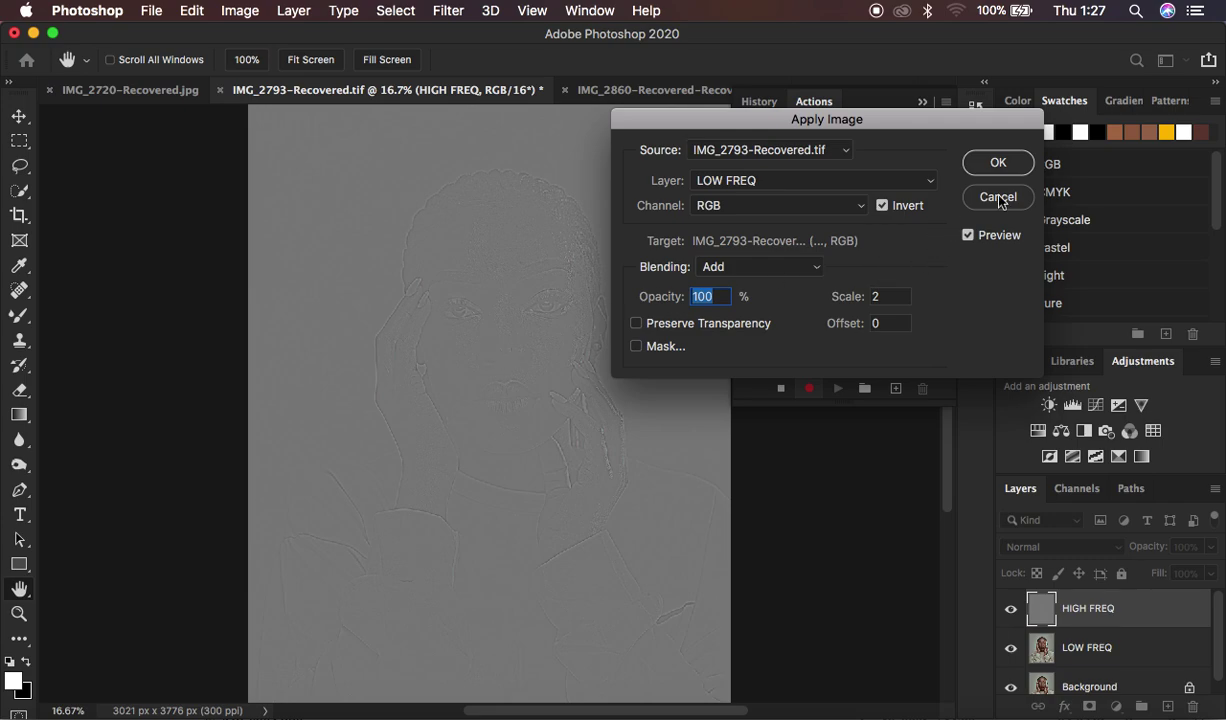
click(987, 160)
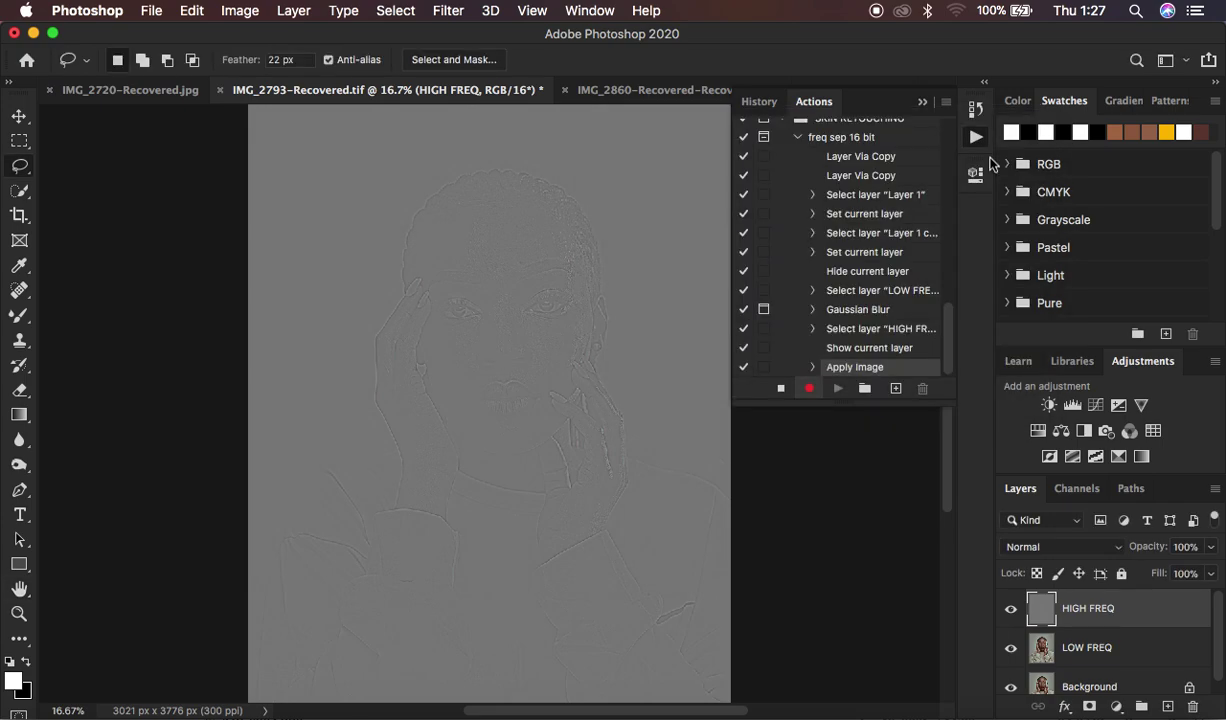
Set the HIGH FREQ layer's blend mode to Linear Light and add an empty layer directly above LOW FREQ.
click(1044, 556)
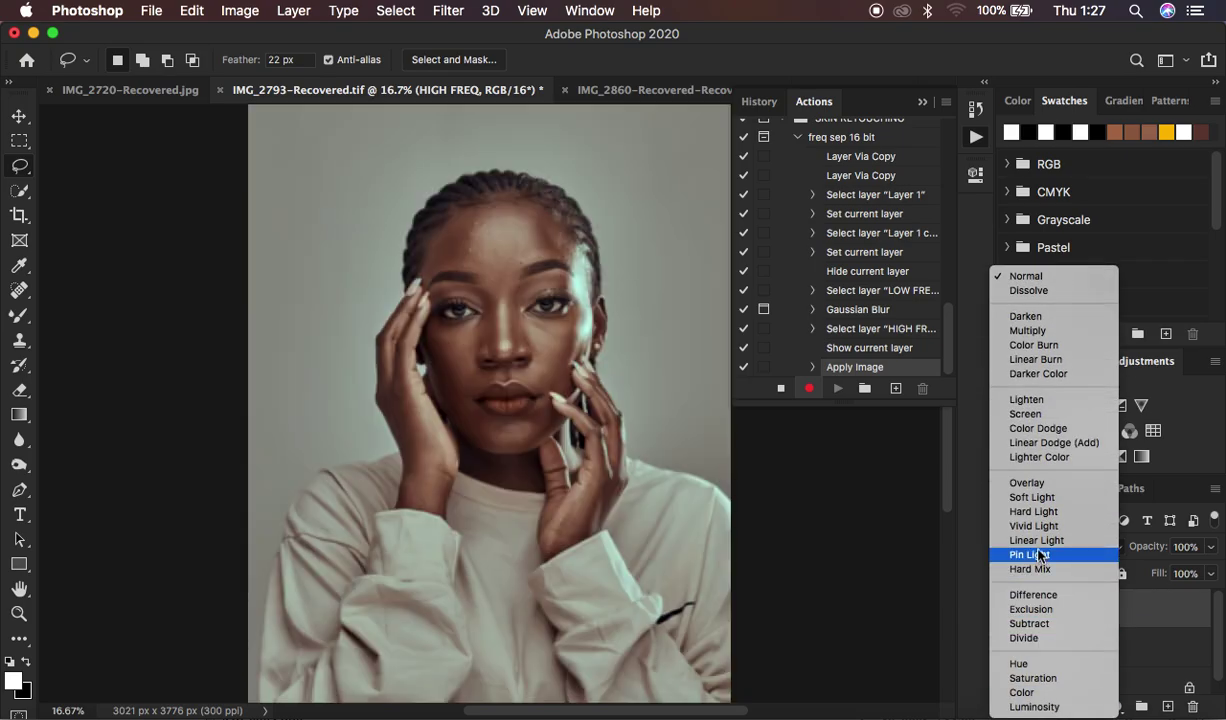
click(1038, 546)
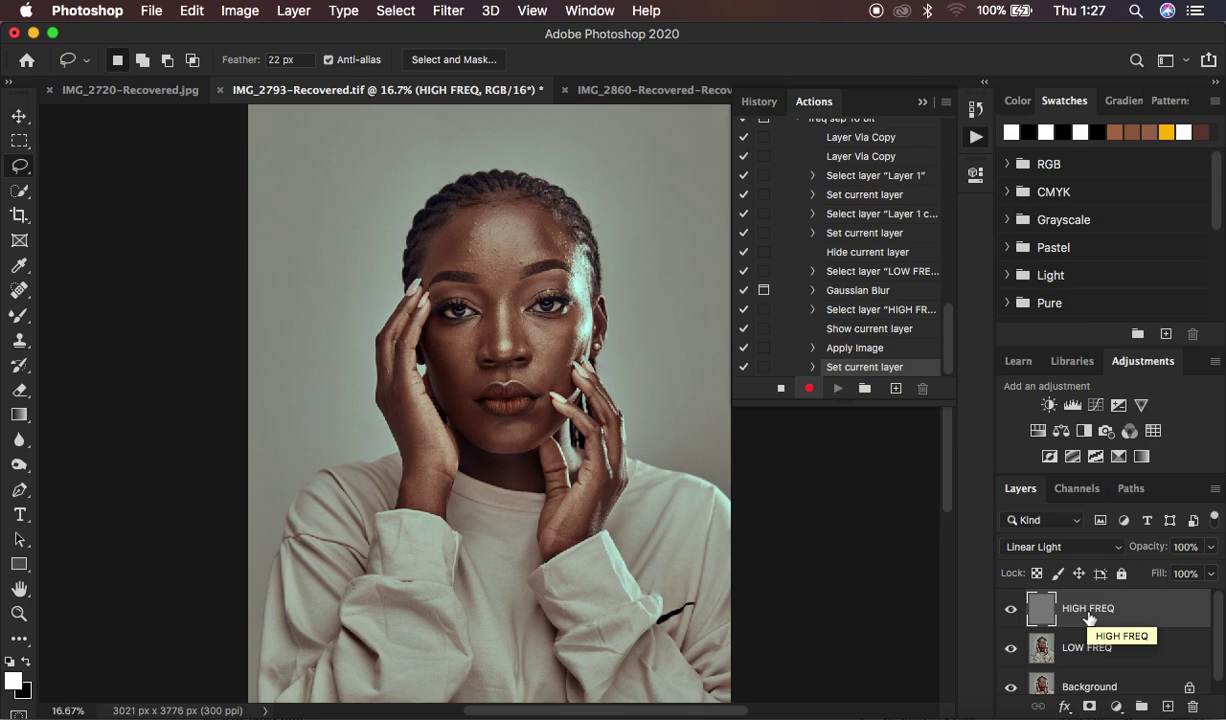
click(1110, 650)
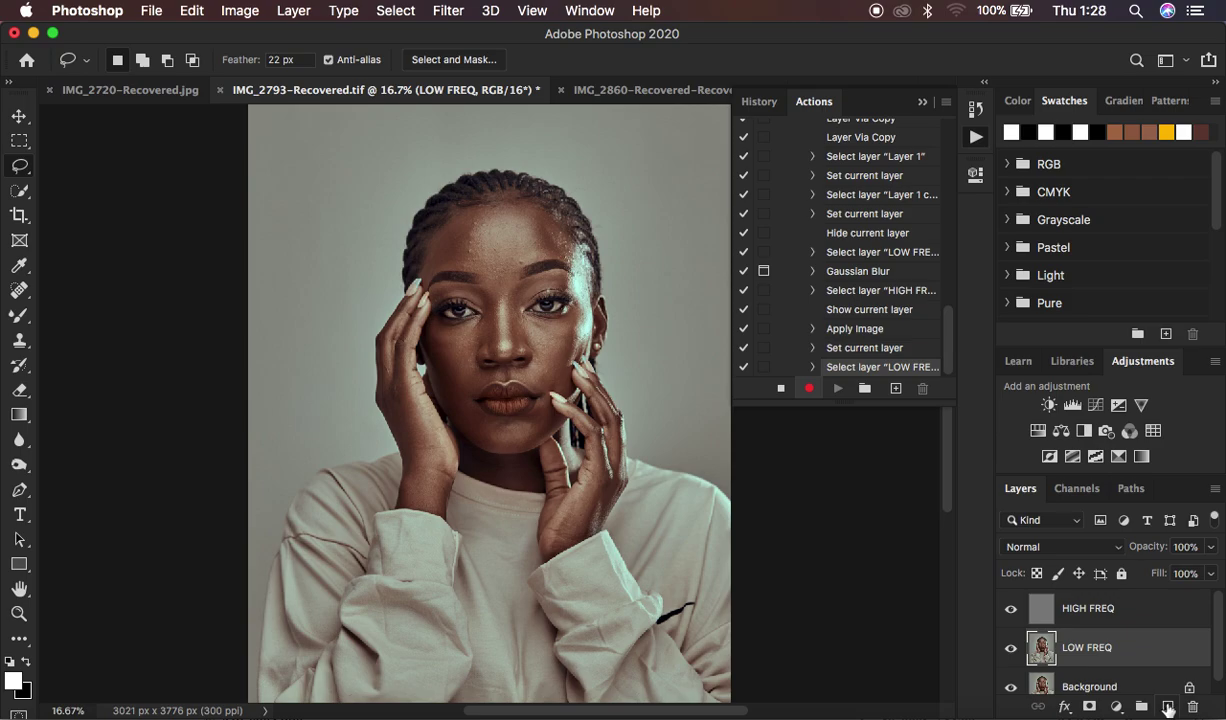
click(1167, 707)
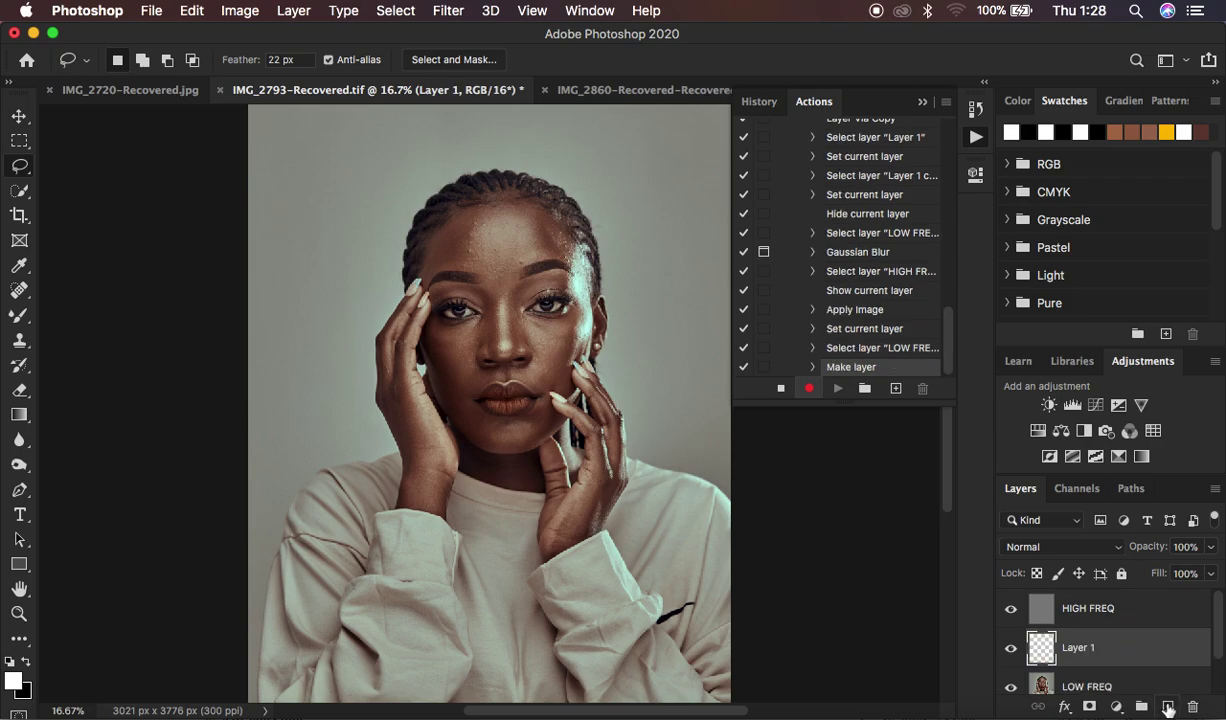
Add a Black & White adjustment layer above HIGH FREQ with Reds at about -3 and Yellows at about 42.
click(1131, 613)
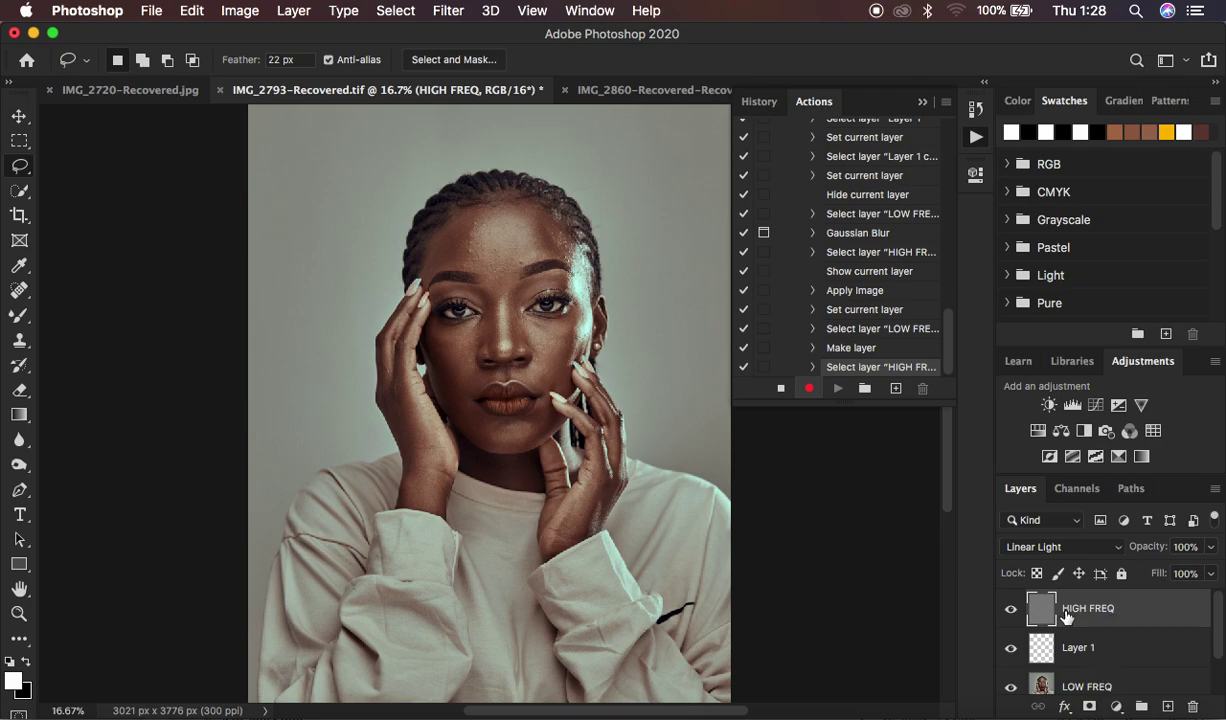
click(1116, 706)
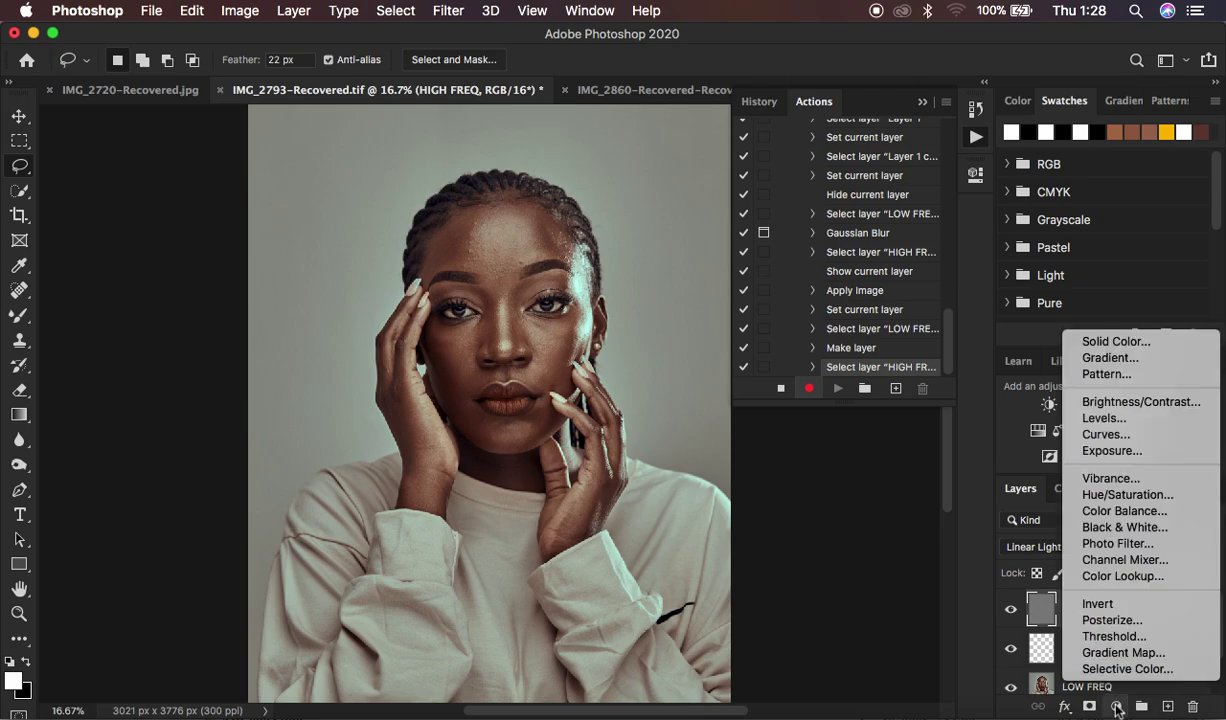
click(1107, 528)
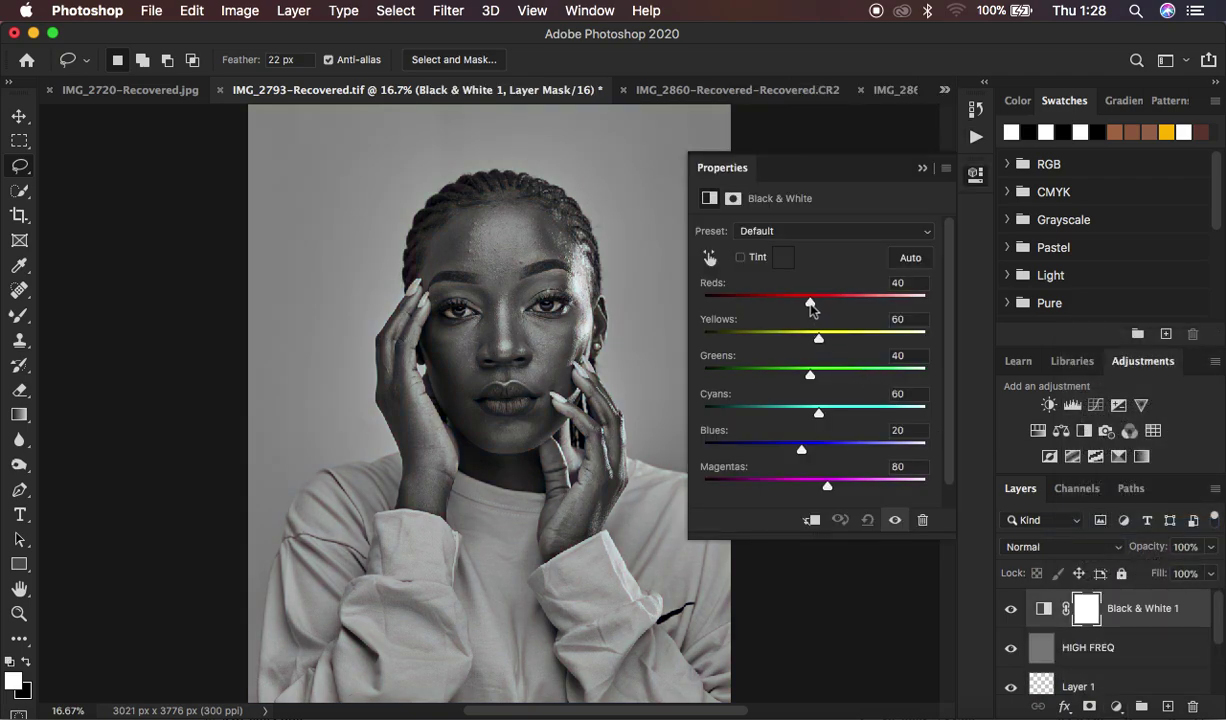
drag(810, 303, 811, 339)
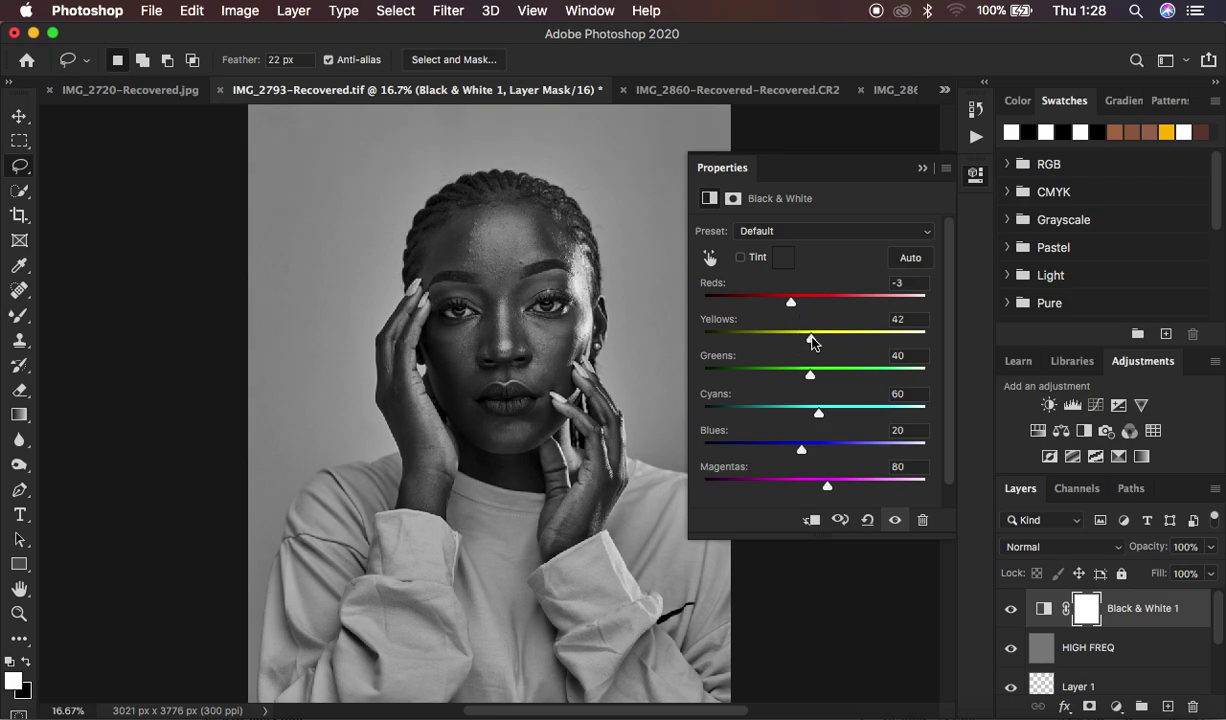
click(921, 169)
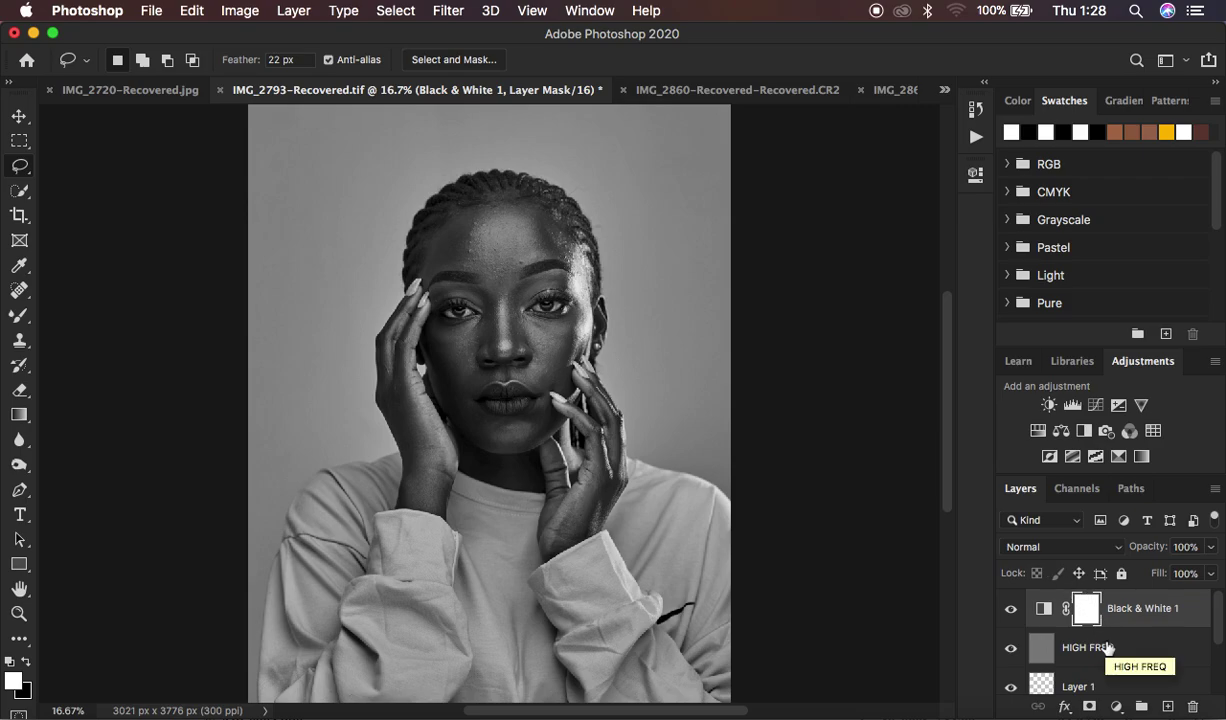
Group all layers above the Background, from LOW FREQ up to the Black & White adjustment, and name the group freq sep.
scroll(1157, 648, down, 1)
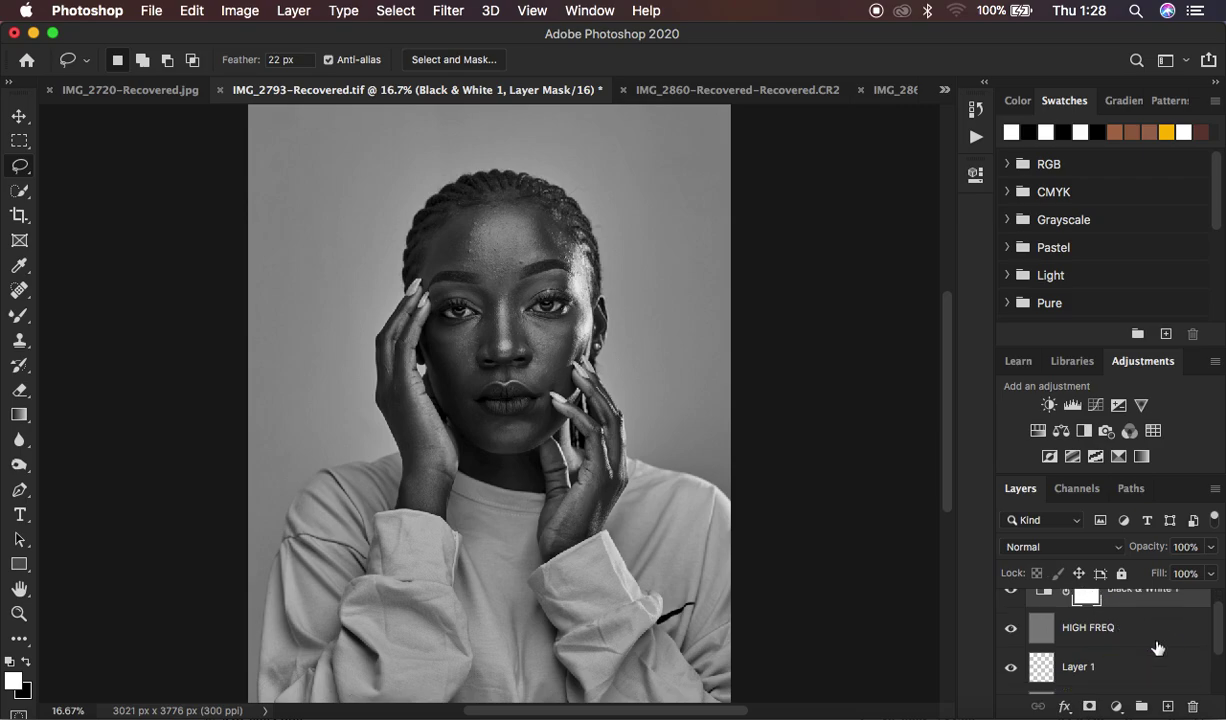
scroll(1157, 648, up, 1)
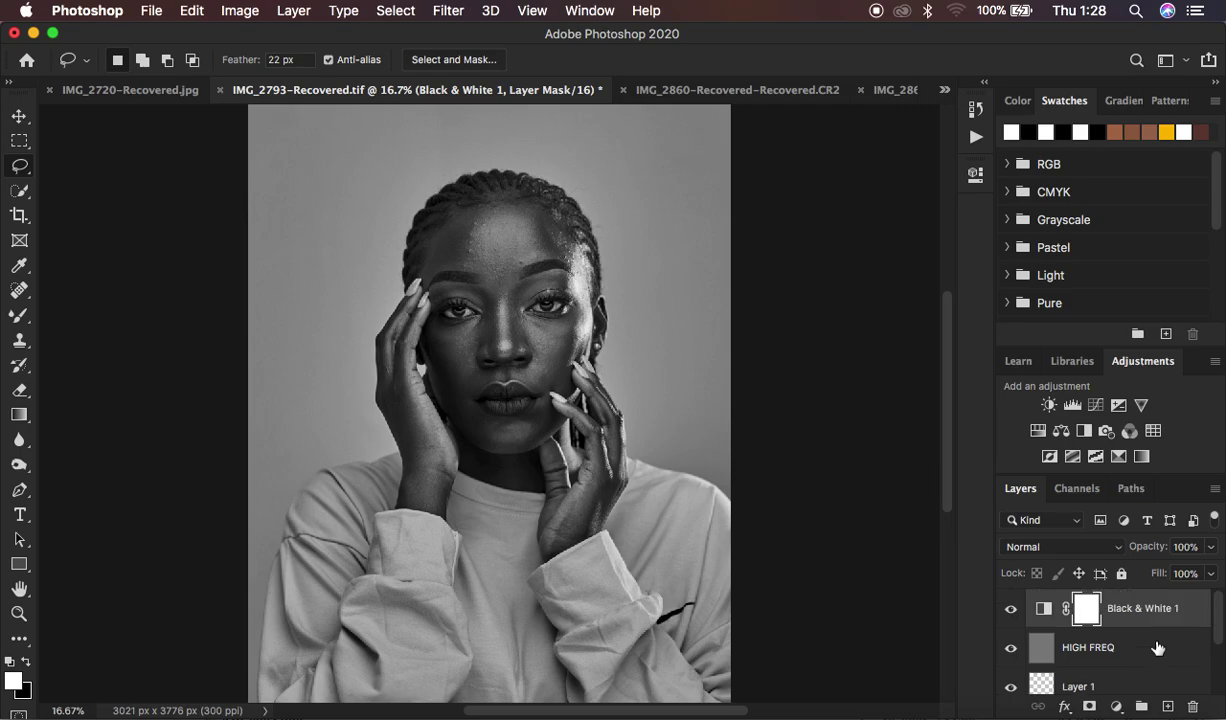
scroll(1157, 648, down, 3)
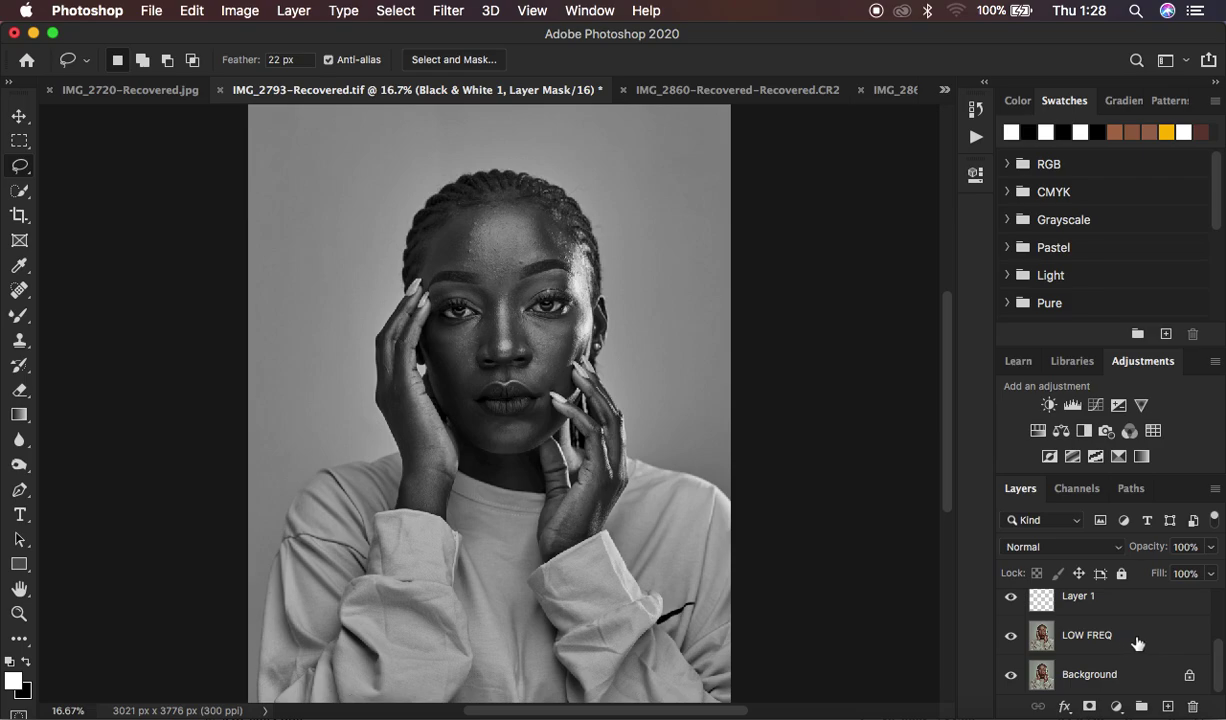
click(1154, 643)
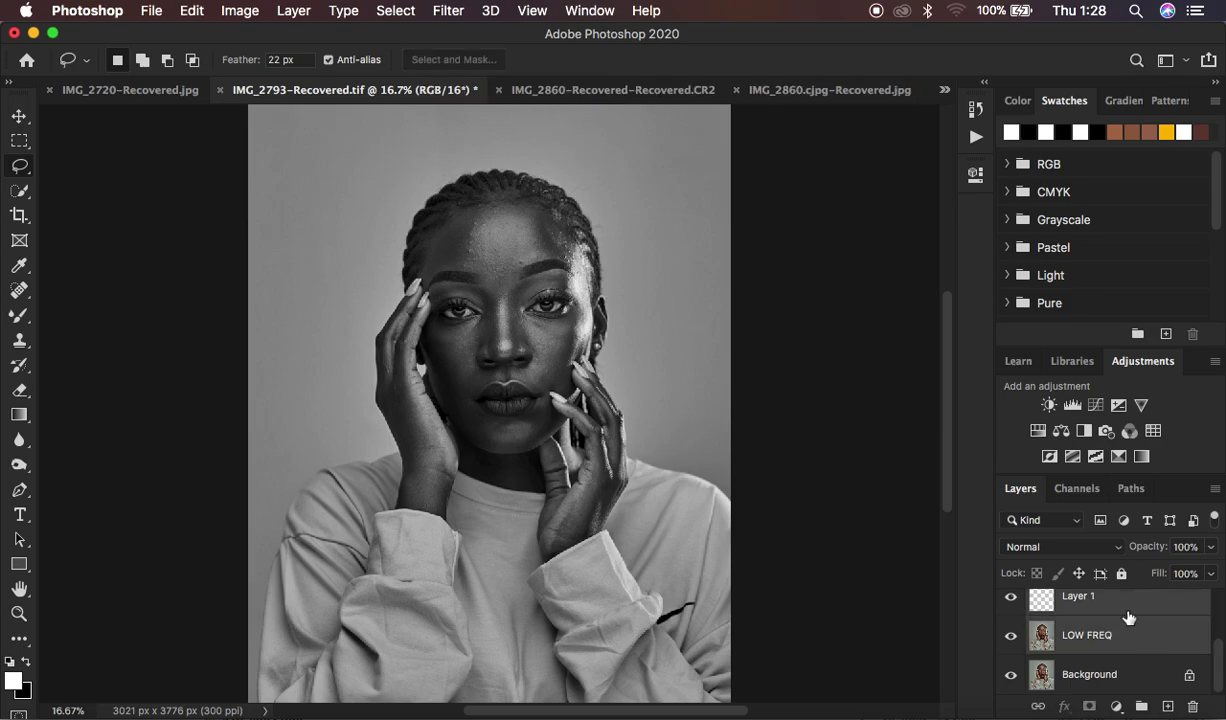
key(super+g)
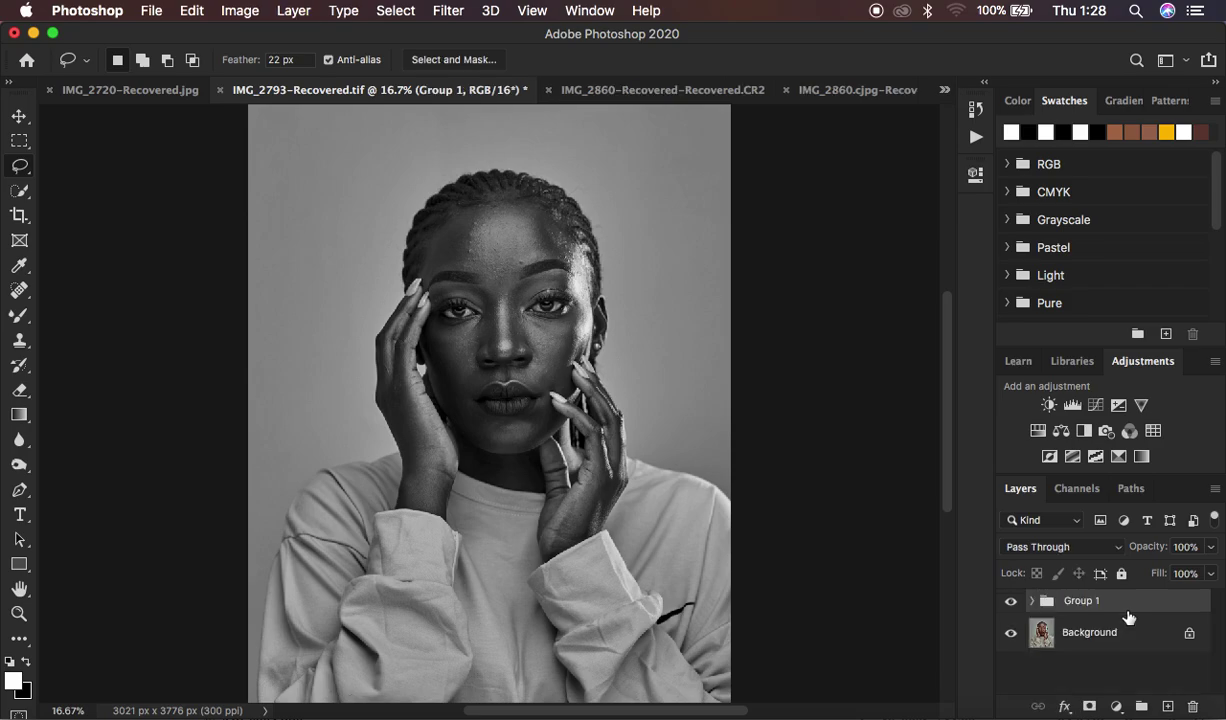
double_click(1077, 602)
text(freq sep)
key(Return)
Make LOW FREQ in the freq sep group the active layer and choose the Mixer Brush tool with a cleaned brush.
click(1031, 601)
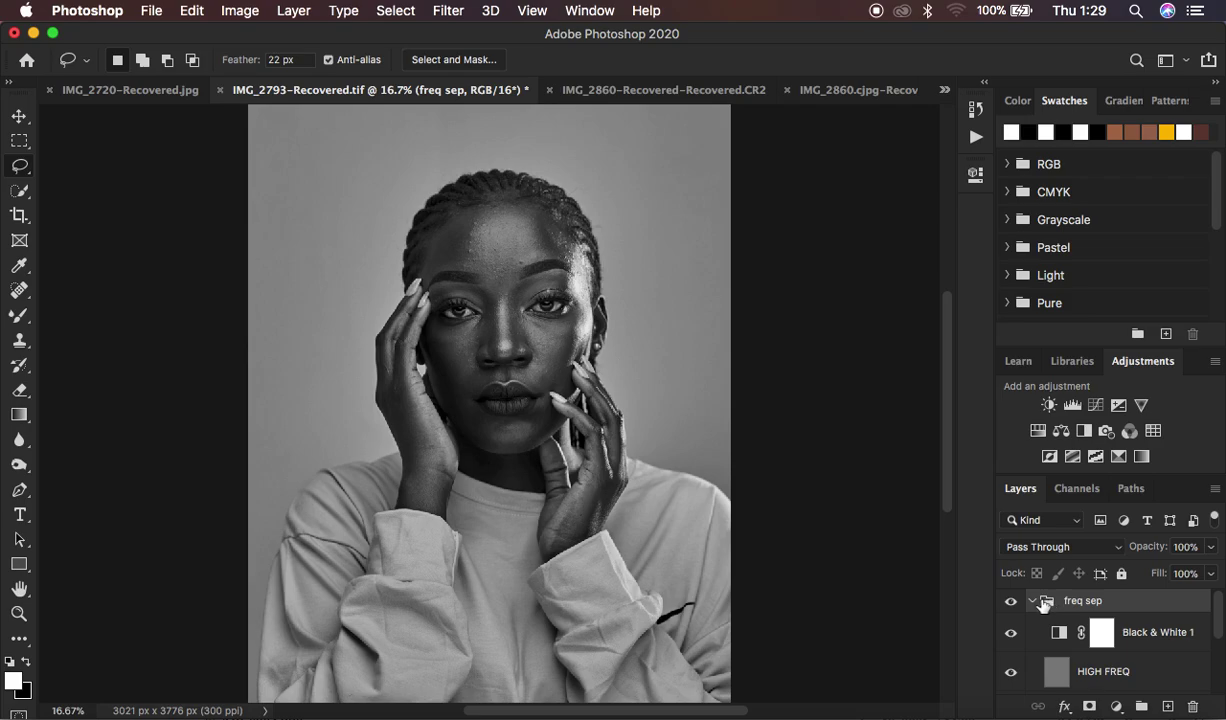
scroll(1142, 622, down, 3)
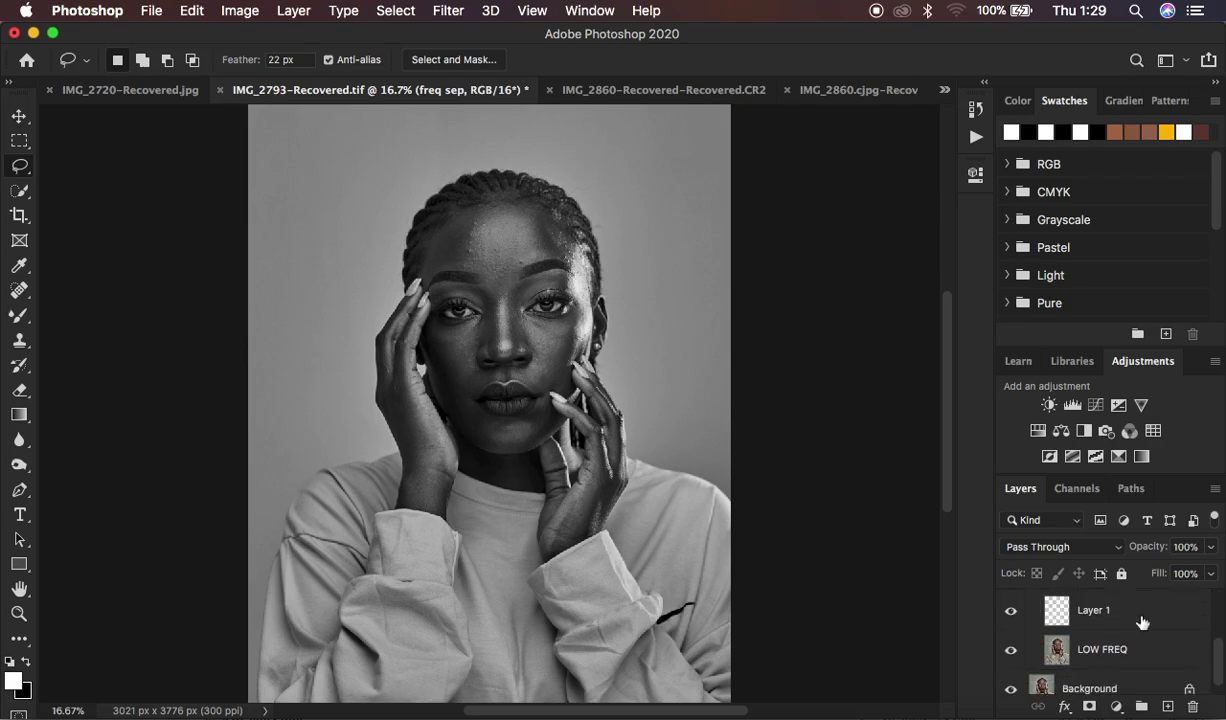
click(1120, 651)
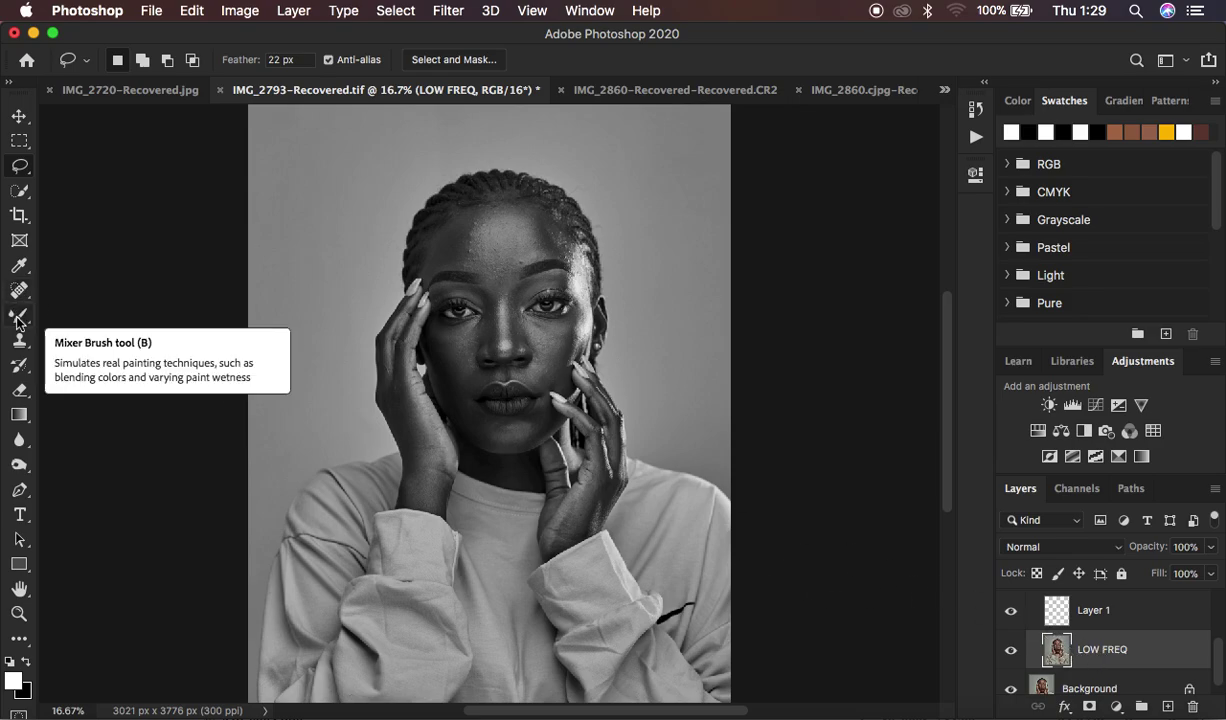
mouse_move(16, 318)
mouse_down()
mouse_move(60, 366)
mouse_move(107, 367)
mouse_up()
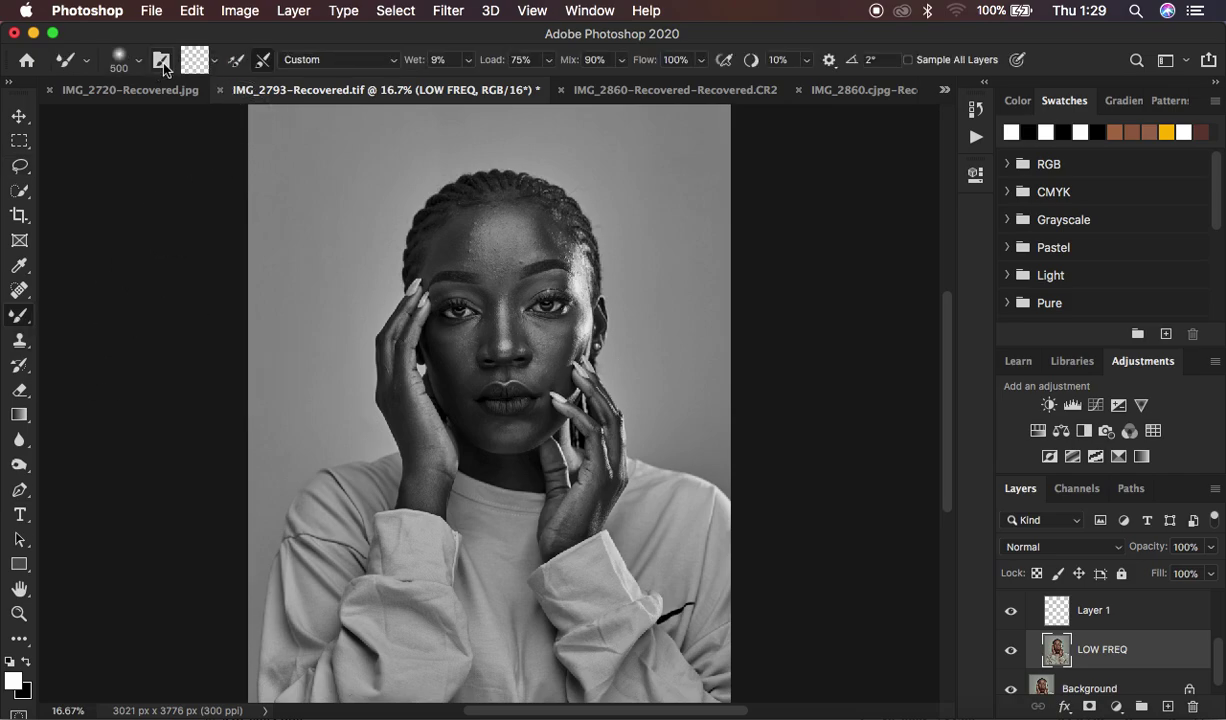
click(213, 60)
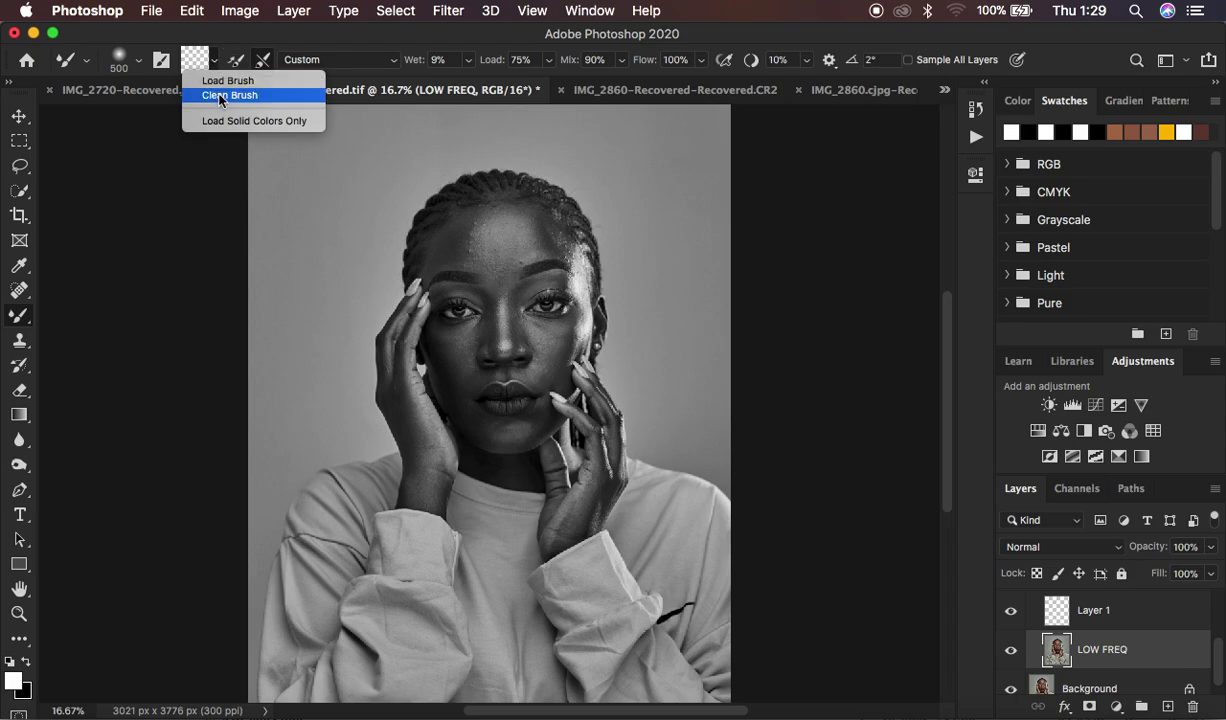
click(220, 96)
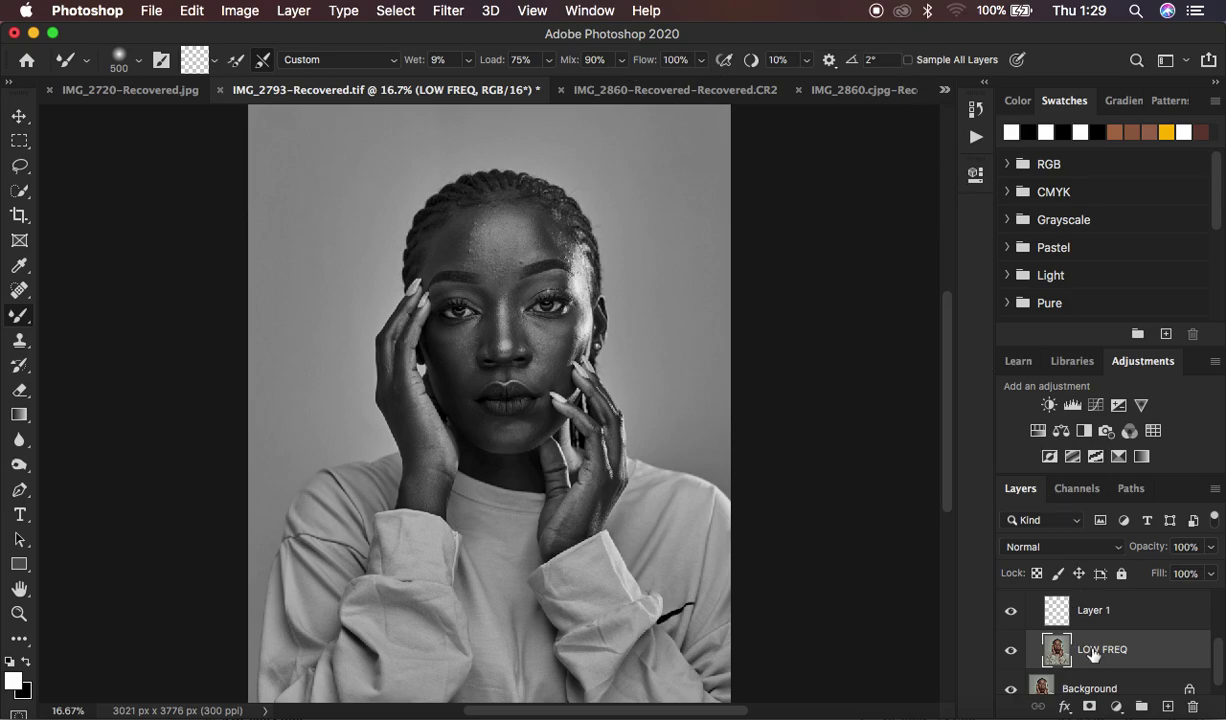
Stop recording the action and delete the freq sep group, leaving only the Background layer.
click(975, 137)
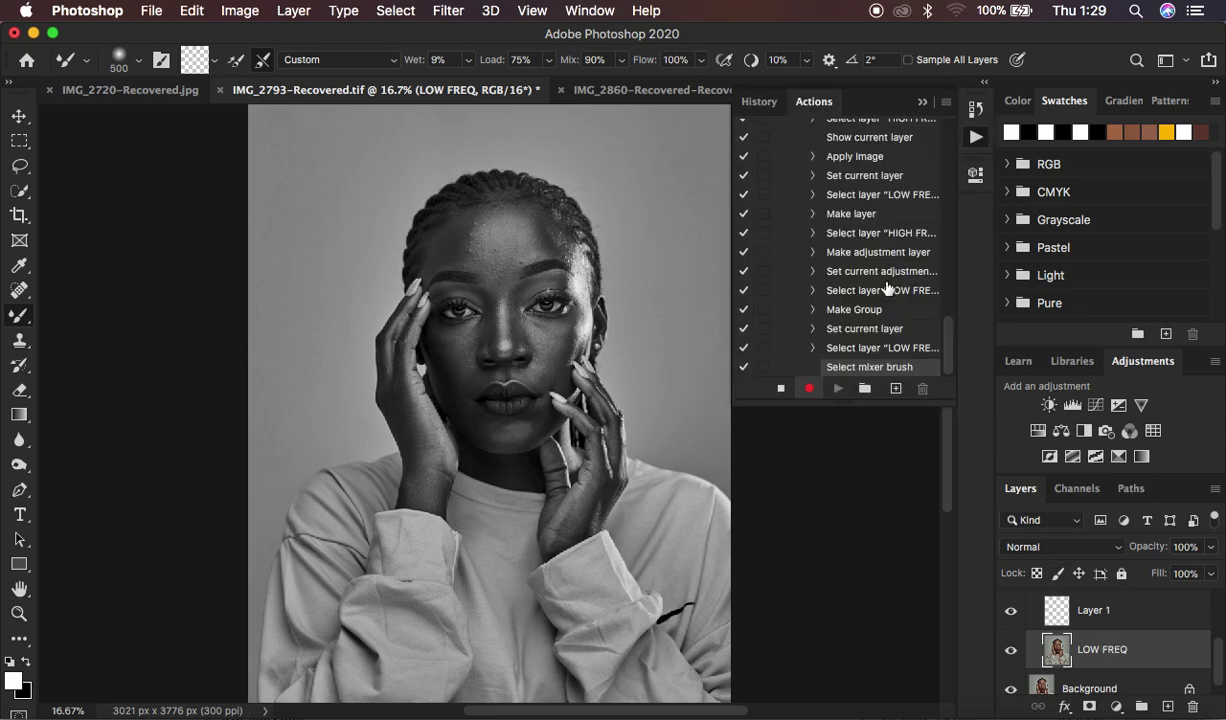
click(781, 389)
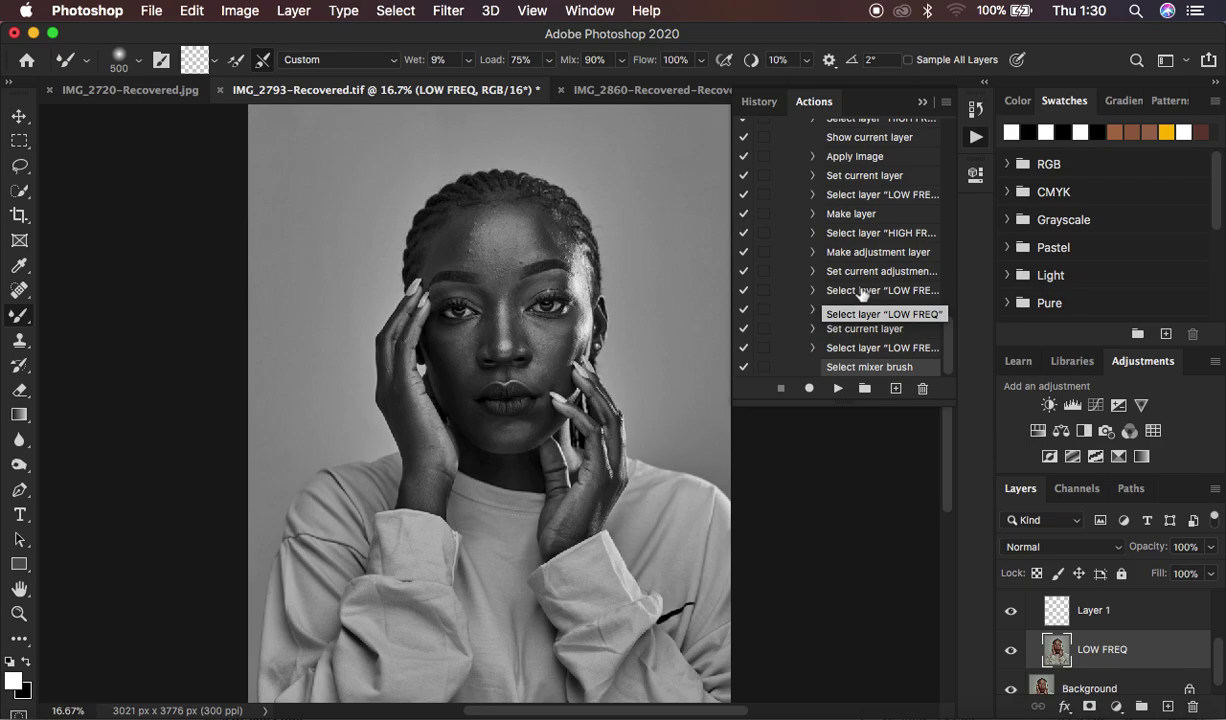
scroll(1166, 618, up, 1)
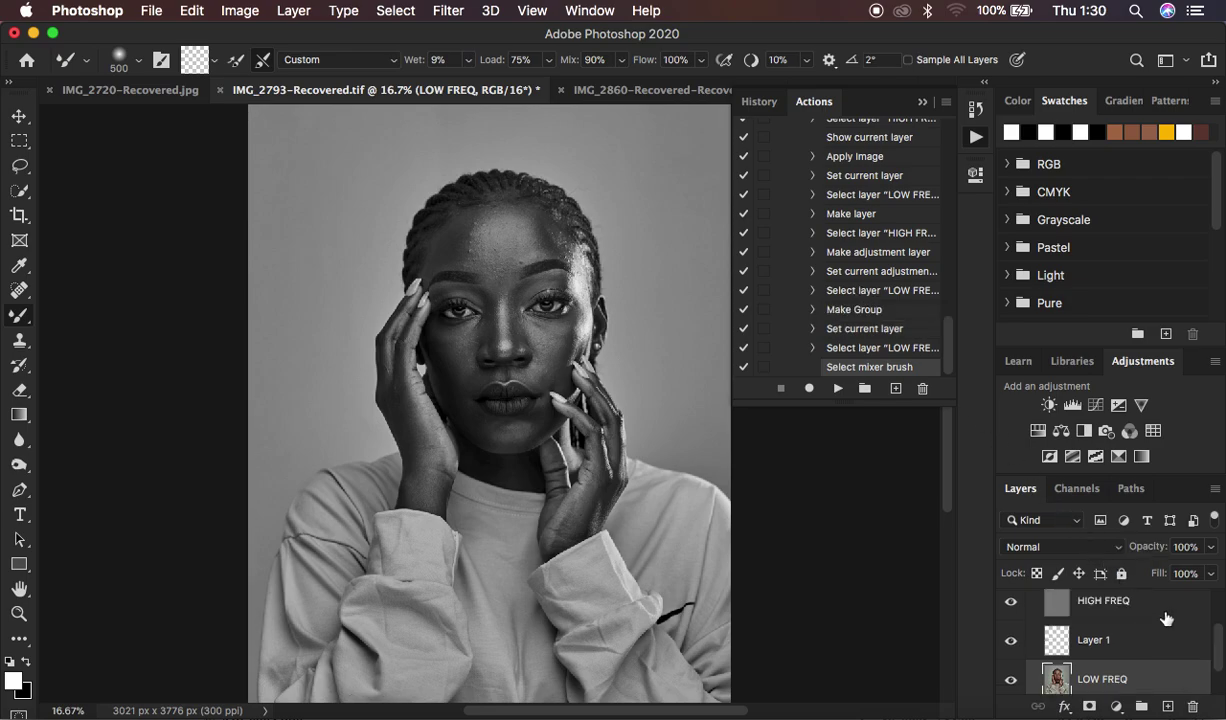
scroll(1166, 618, up, 2)
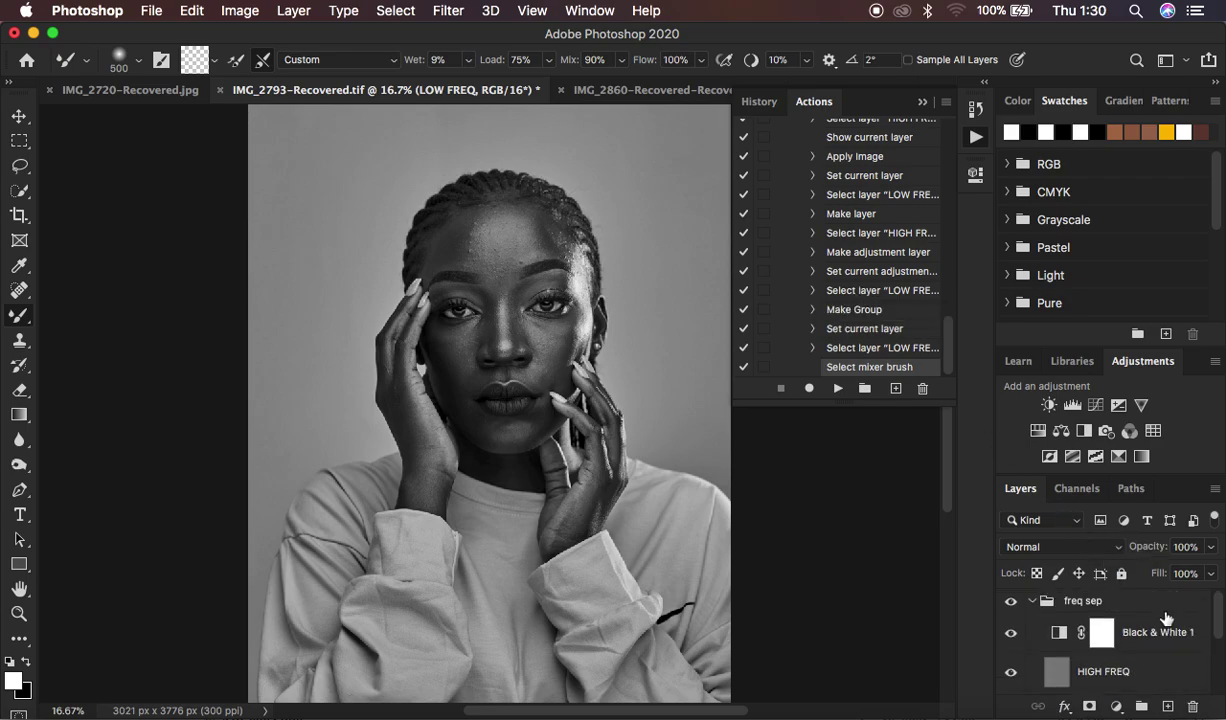
click(1110, 603)
key(Delete)
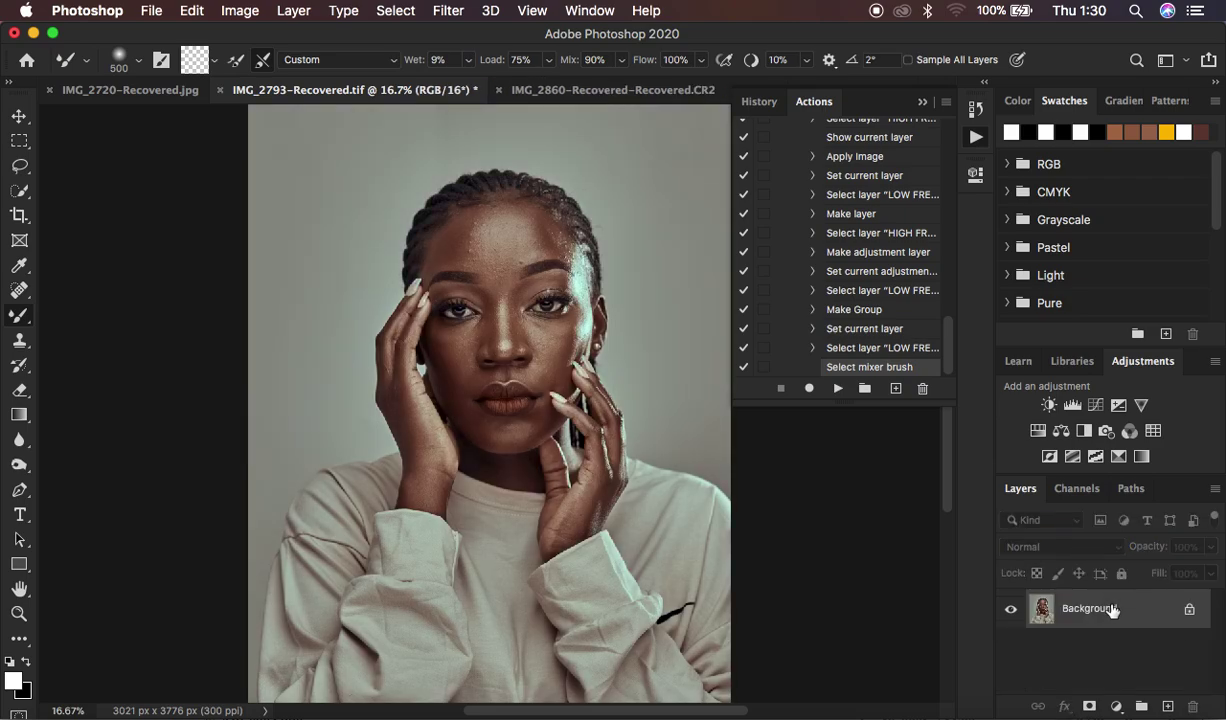
Collapse the recorded steps of the freq sep 16 bit action in the SKIN RETOUCHING set.
scroll(886, 278, up, 5)
scroll(886, 278, up, 5)
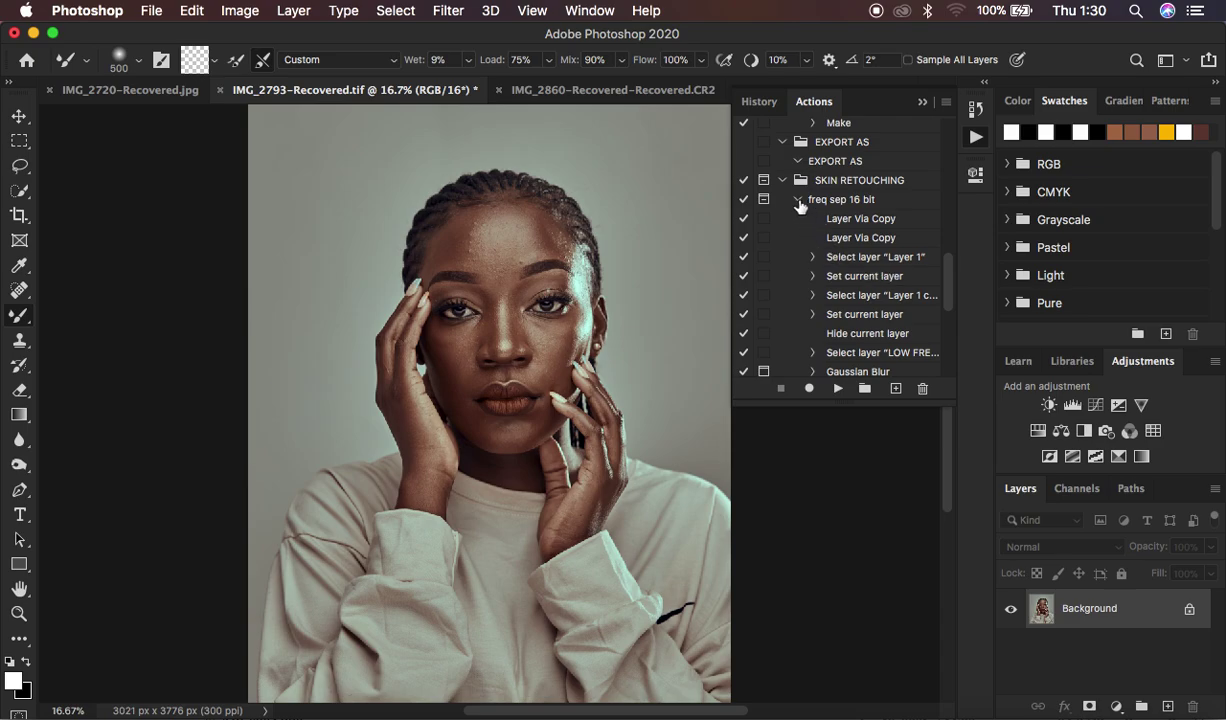
click(797, 200)
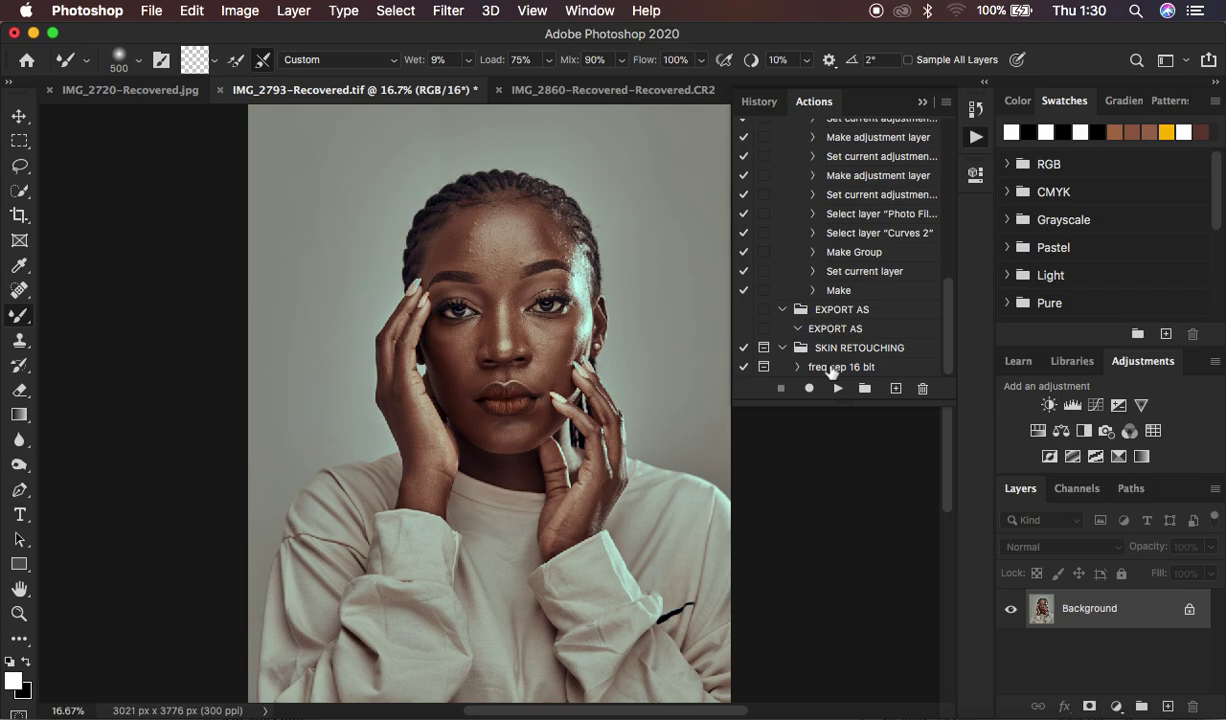
Run the freq sep 16 bit action on the portrait, inspecting the face in the Gaussian Blur preview and accepting a 5.0 pixel radius.
click(830, 370)
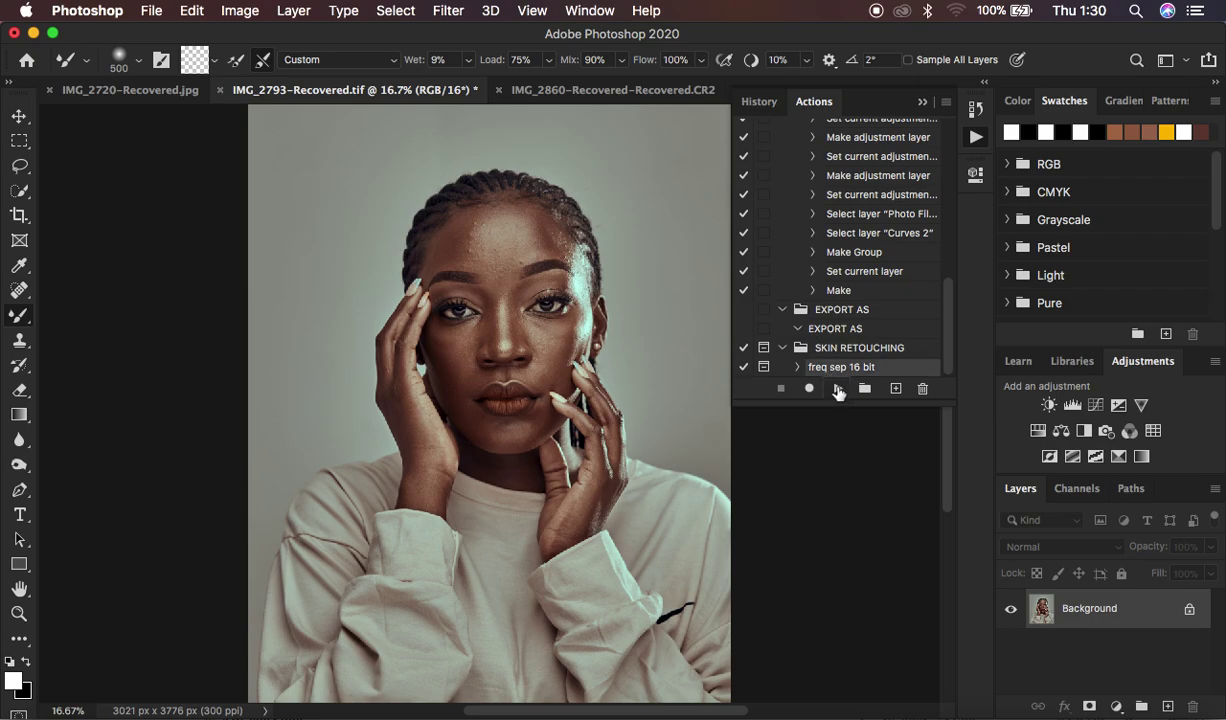
click(838, 388)
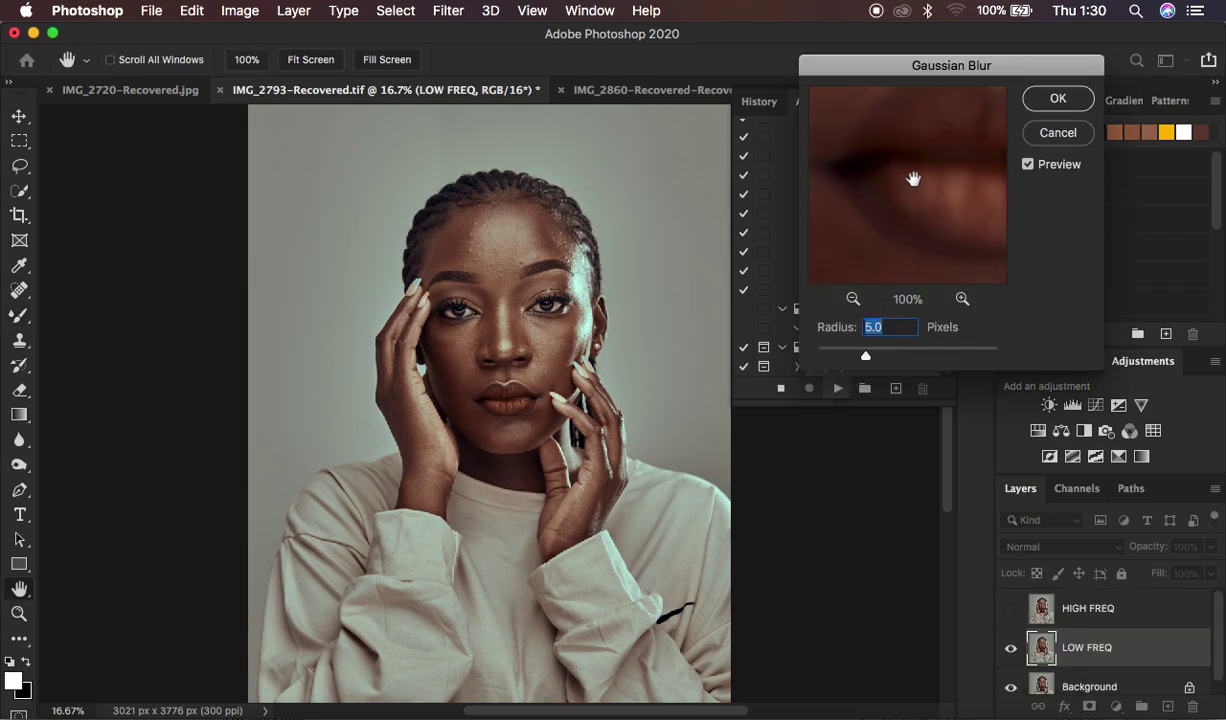
click(905, 133)
drag(905, 133, 903, 224)
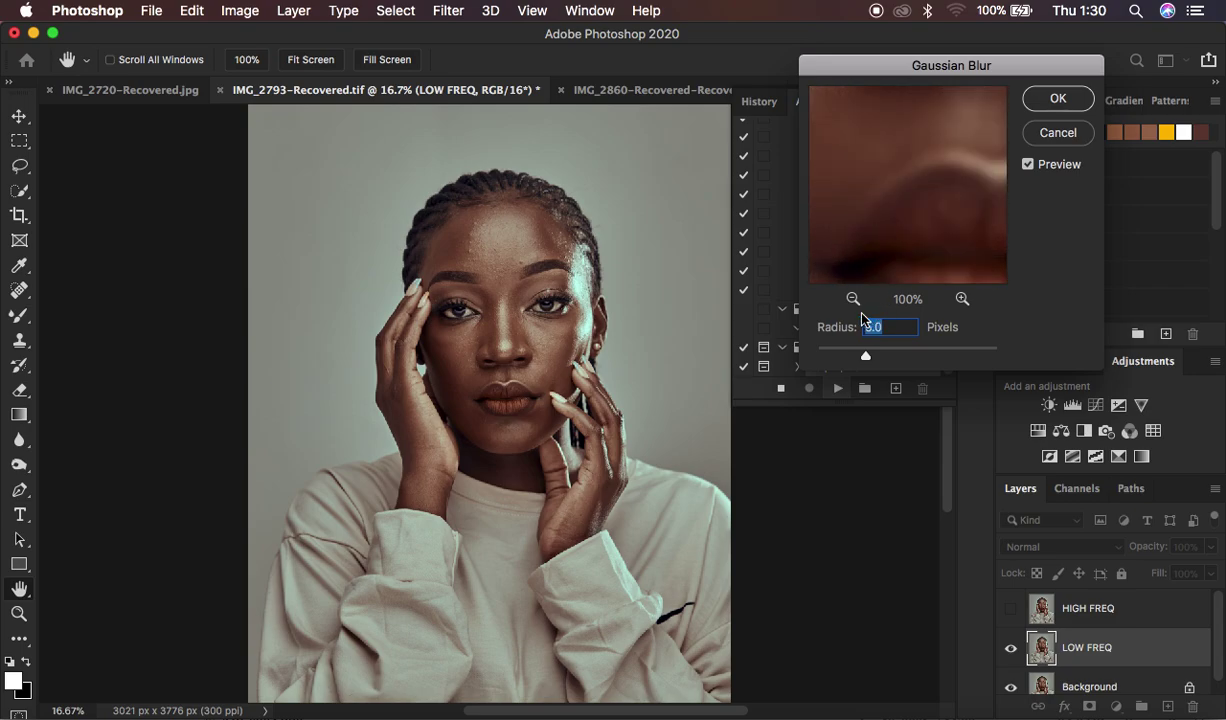
click(853, 299)
click(853, 299)
click(853, 299)
drag(930, 164, 930, 287)
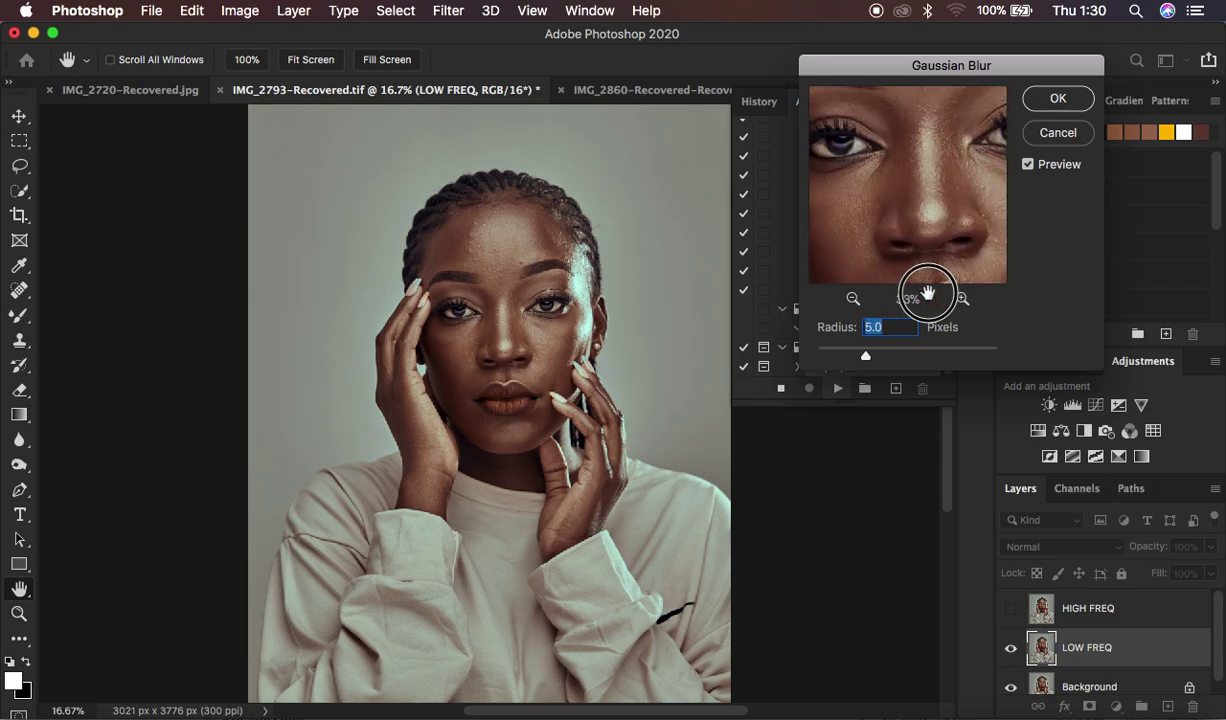
drag(917, 170, 917, 230)
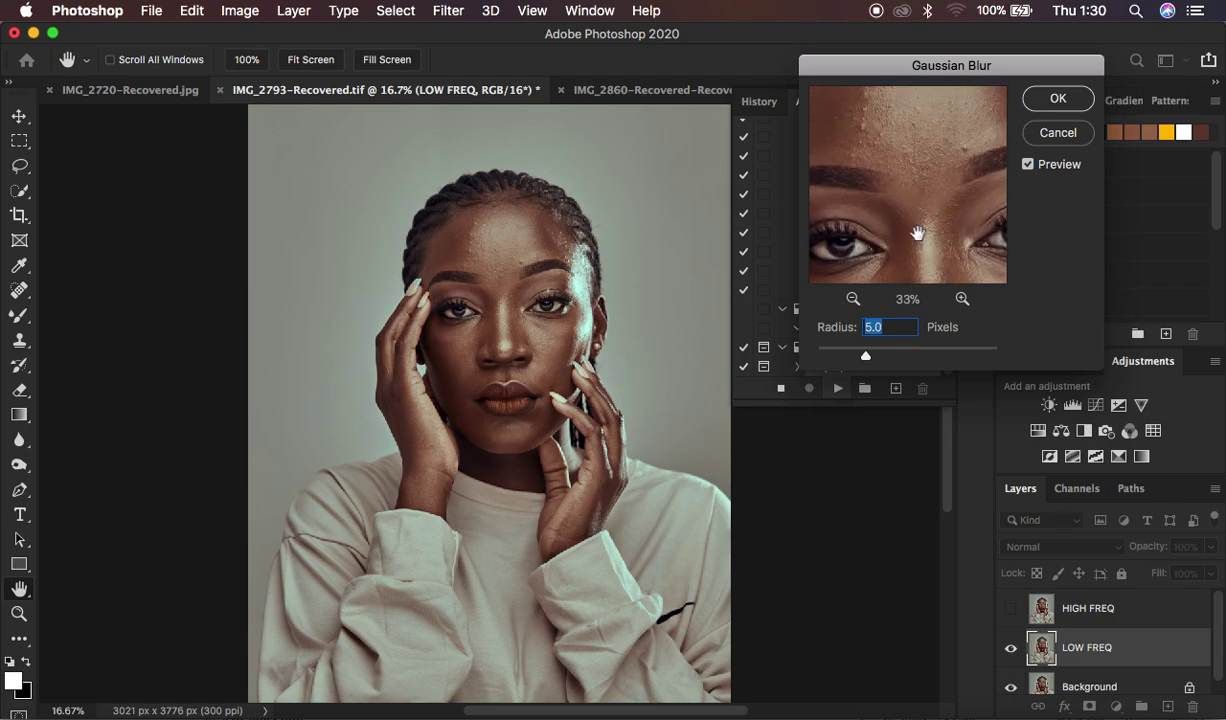
click(1050, 100)
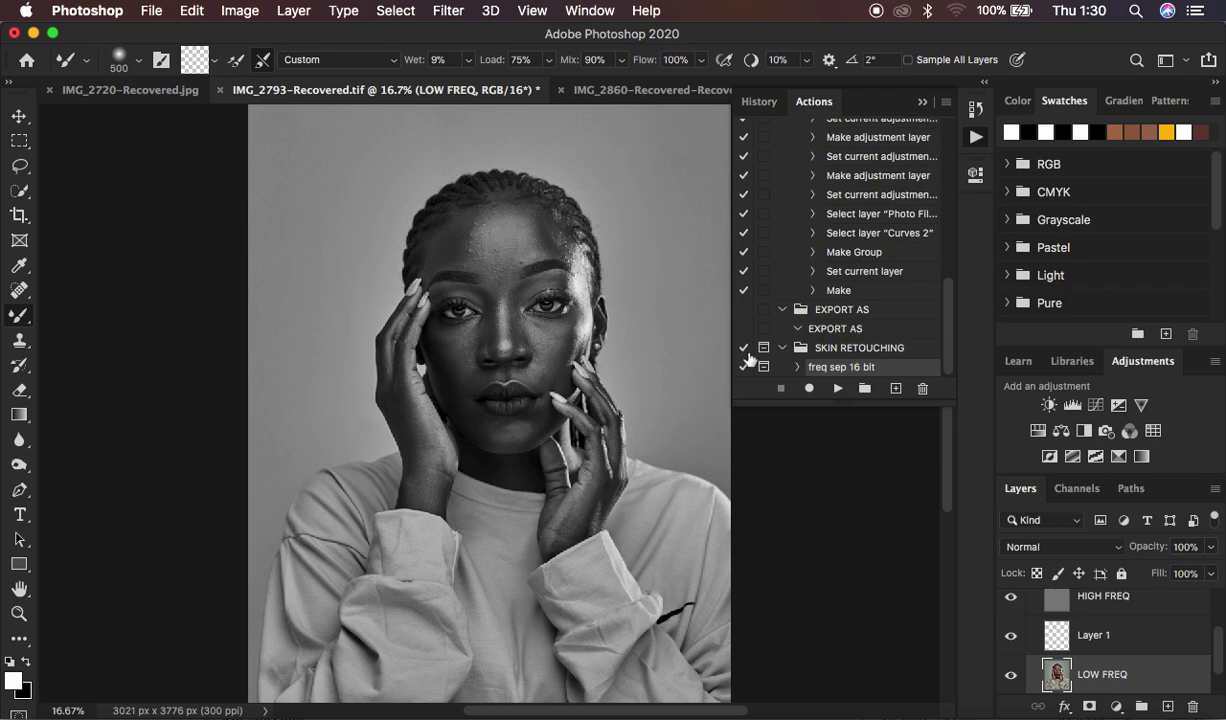
Reduce the Mixer Brush size to 250 and blend the skin on the forehead of the LOW FREQ layer.
key(bracketleft)
key(bracketleft)
key(bracketleft)
mouse_move(465, 230)
mouse_down()
mouse_move(450, 226)
mouse_move(452, 244)
mouse_move(460, 227)
mouse_move(528, 213)
mouse_move(540, 240)
mouse_move(457, 241)
mouse_move(465, 219)
mouse_move(515, 208)
mouse_move(540, 227)
mouse_move(468, 238)
mouse_move(484, 255)
mouse_move(500, 254)
mouse_move(493, 246)
mouse_up()
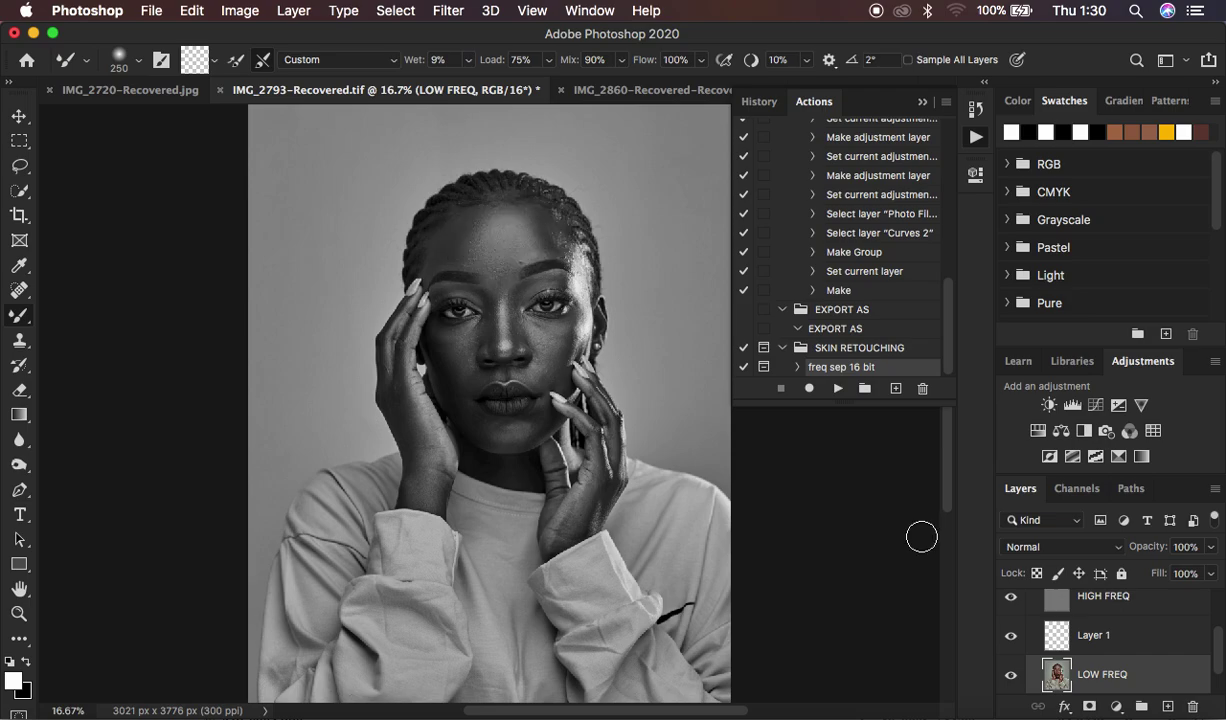